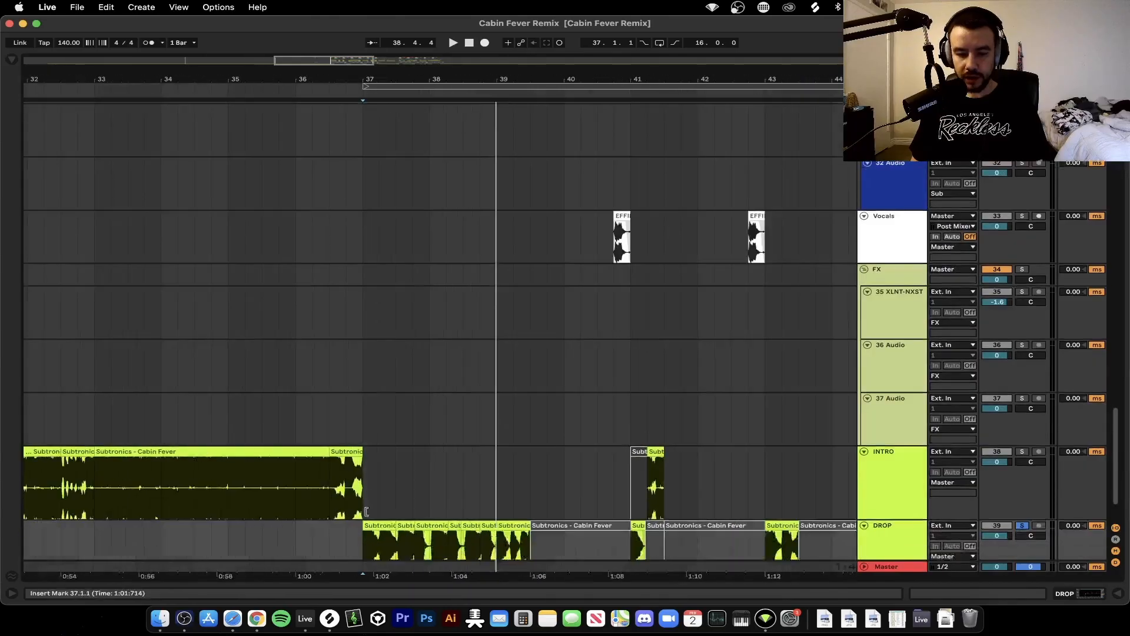
- Extend the INTRO clip over the drop to about bar 40.2, audition it soloed from 36.3, and undo the extension
scroll(366, 516, up, 2)
scroll(366, 516, up, 2)
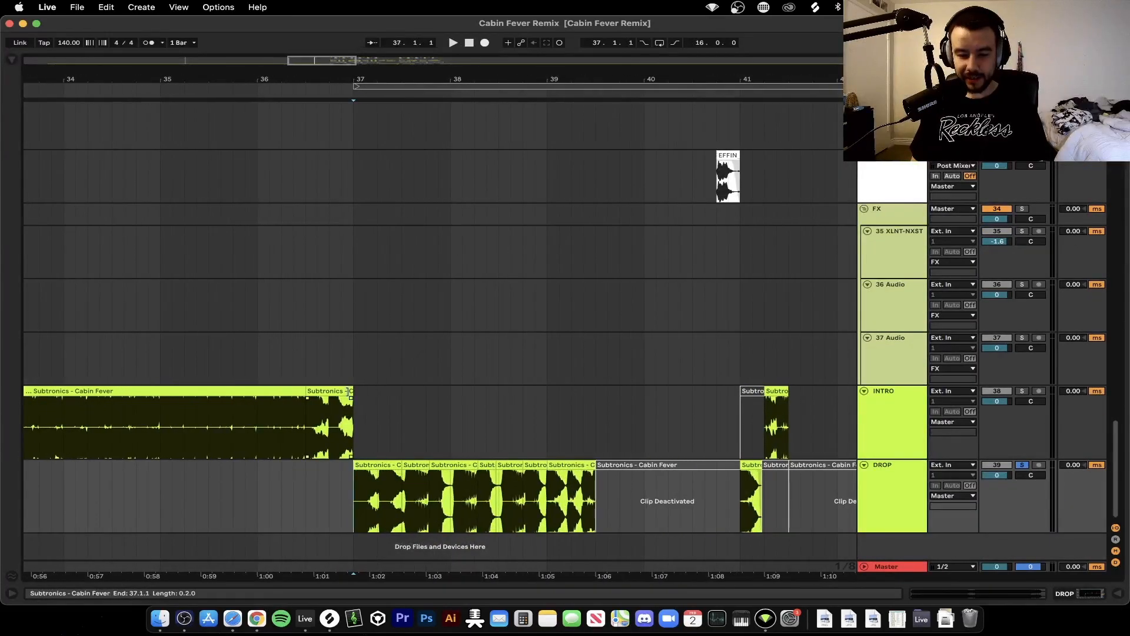
drag(298, 395, 665, 434)
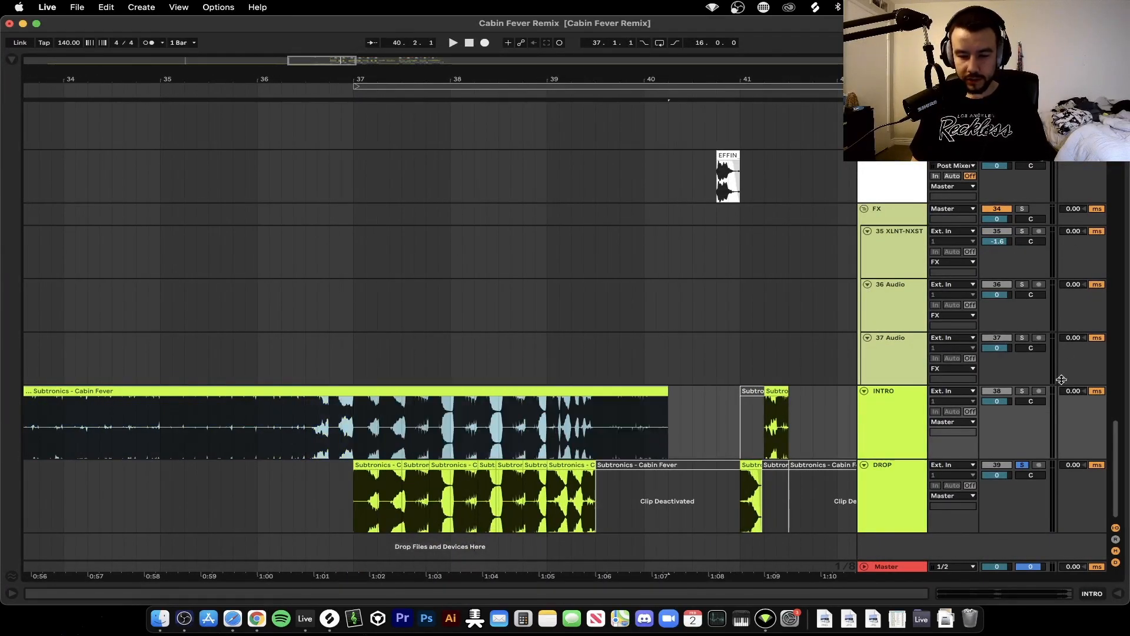
click(1022, 391)
click(306, 416)
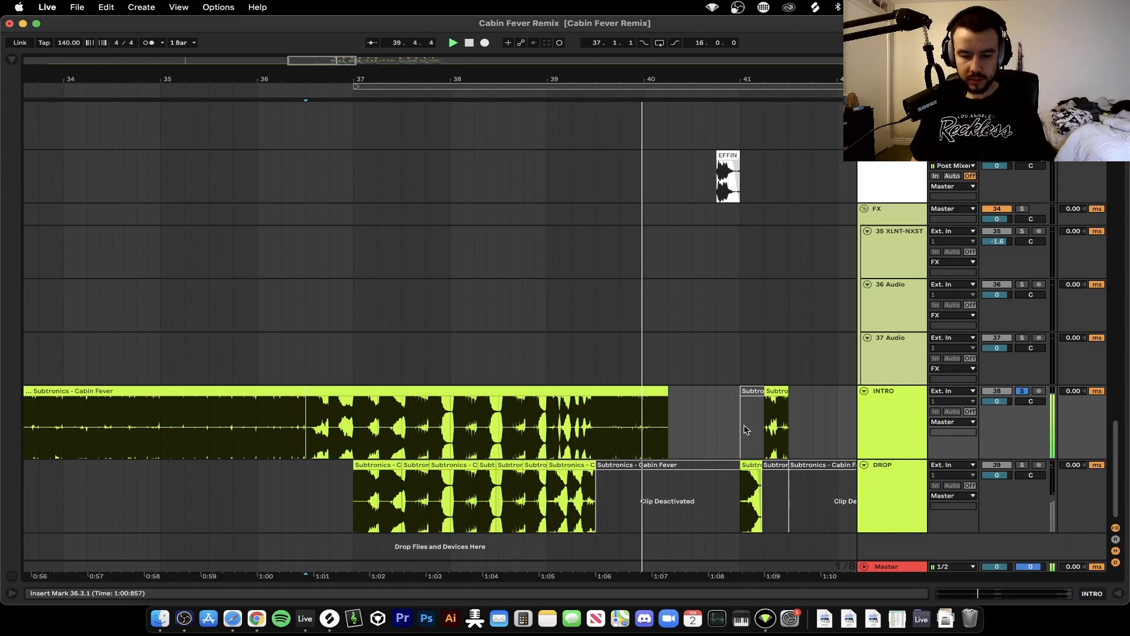
key(space)
key(super+z)
- Listen to the soloed DROP track from bar 37, replay its clip at 39.1, and inspect the track's EQ Eight
key(space)
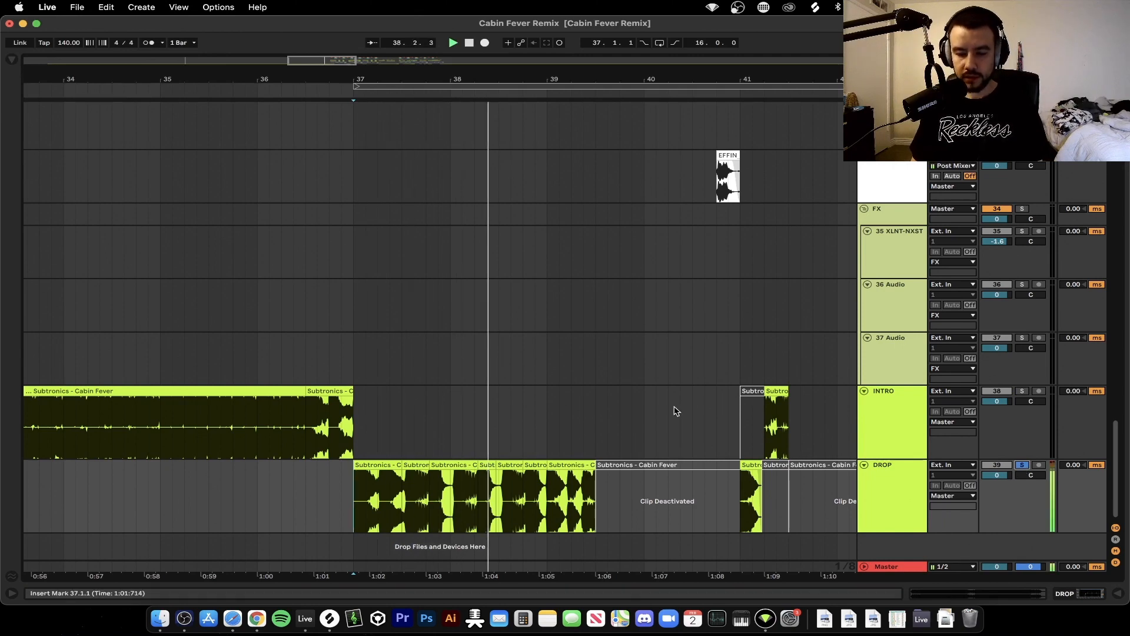
scroll(676, 411, down, 3)
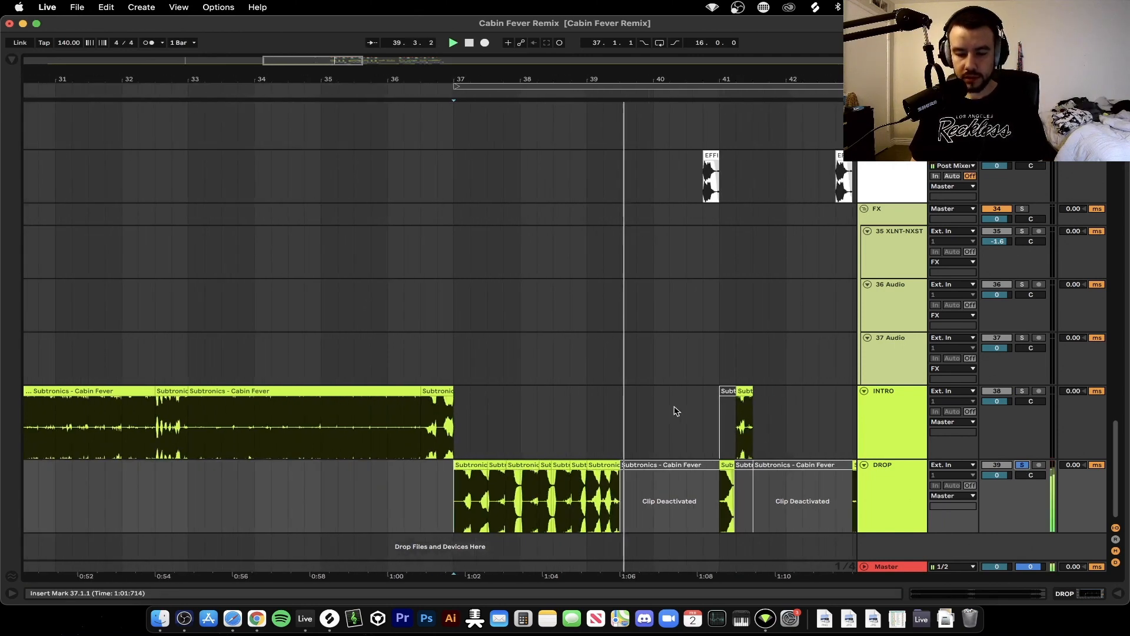
key(space)
click(612, 465)
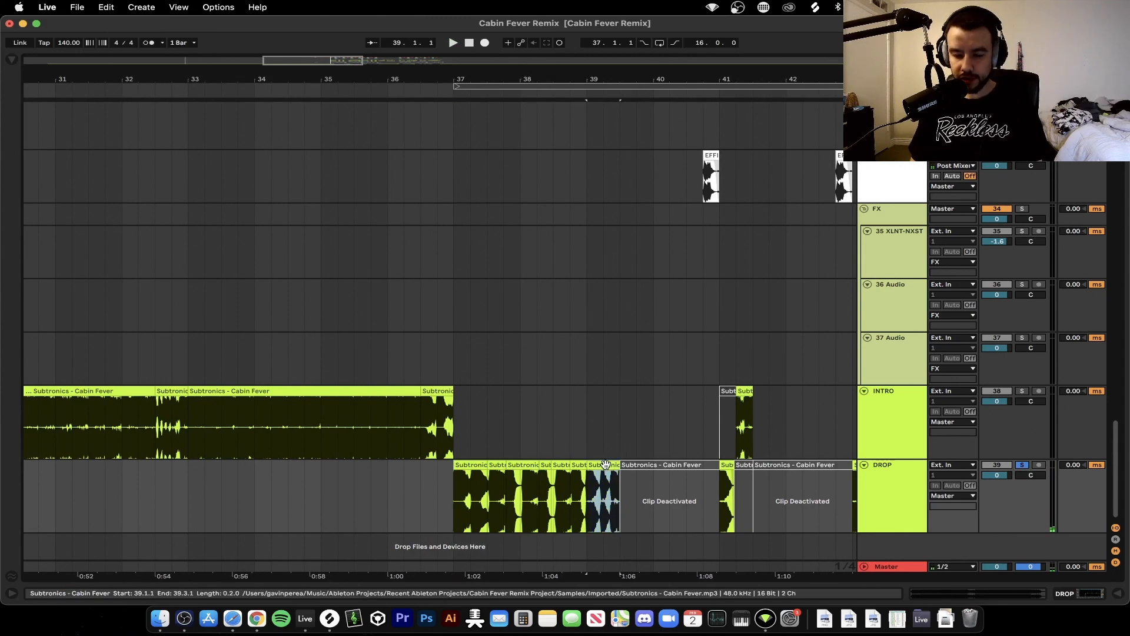
scroll(598, 442, up, 2)
key(space)
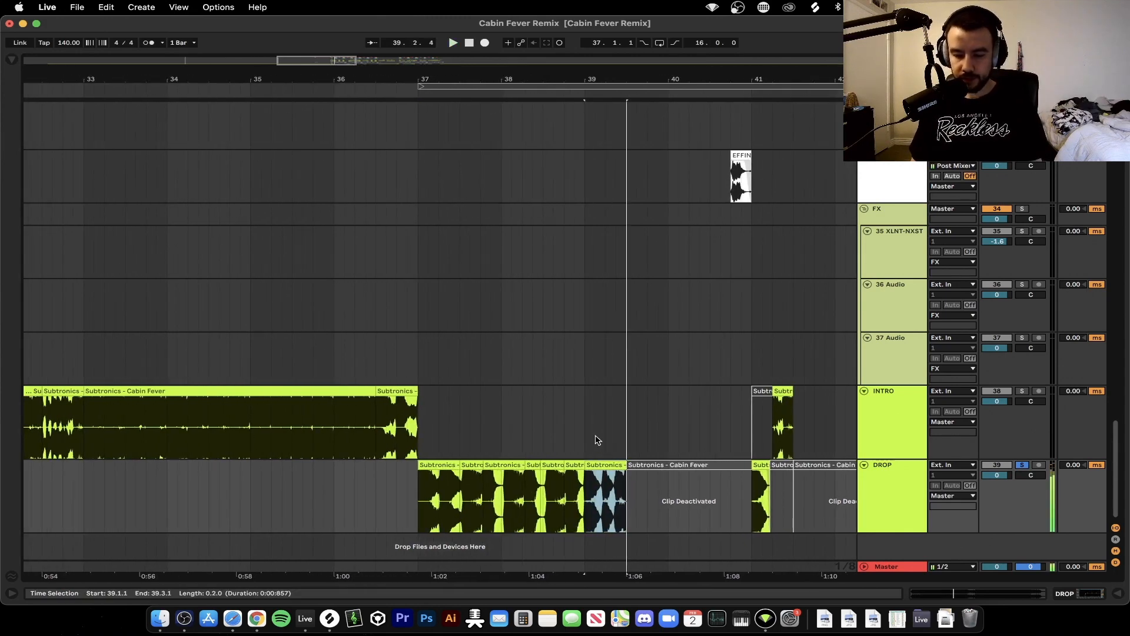
double_click(912, 483)
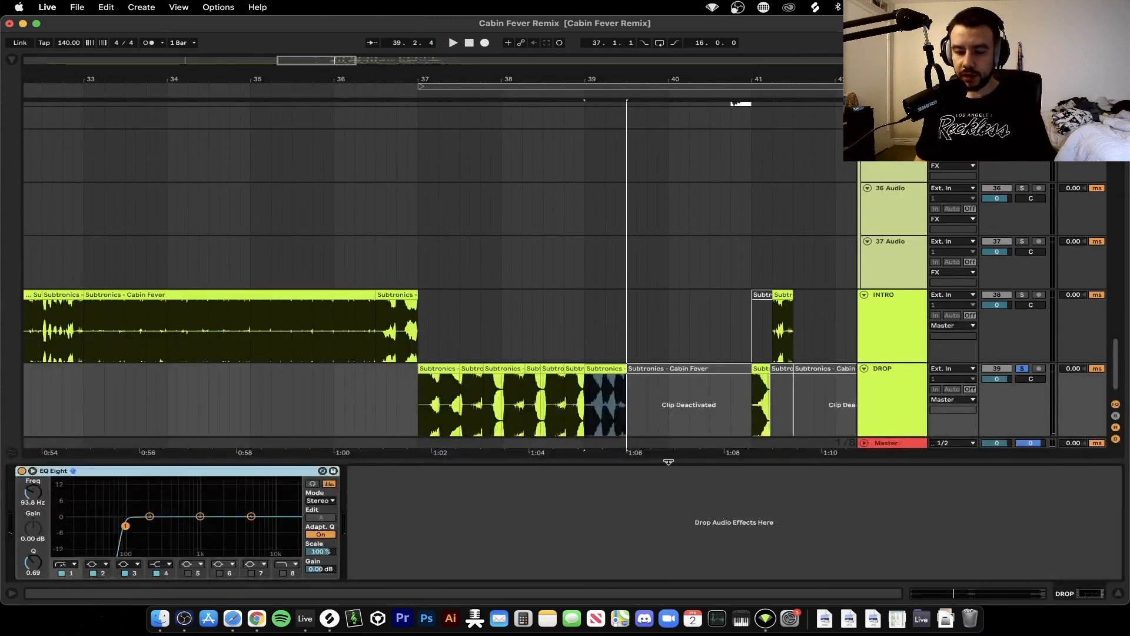
click(672, 462)
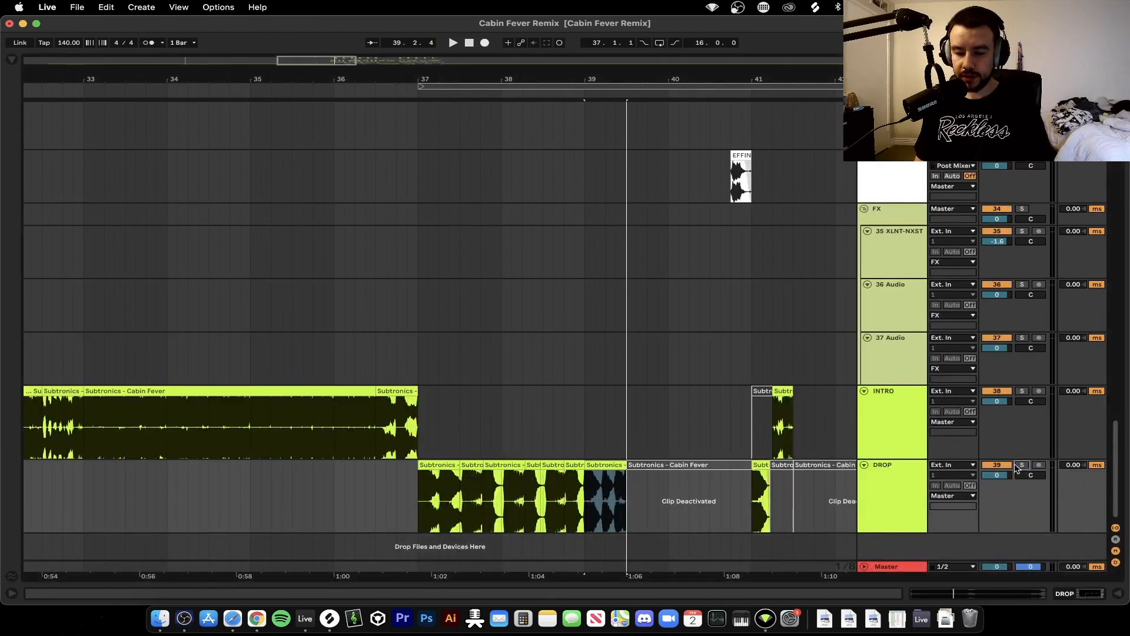
- Audition the sub shot track on its own from bar 37.3
scroll(585, 434, up, 5)
click(472, 315)
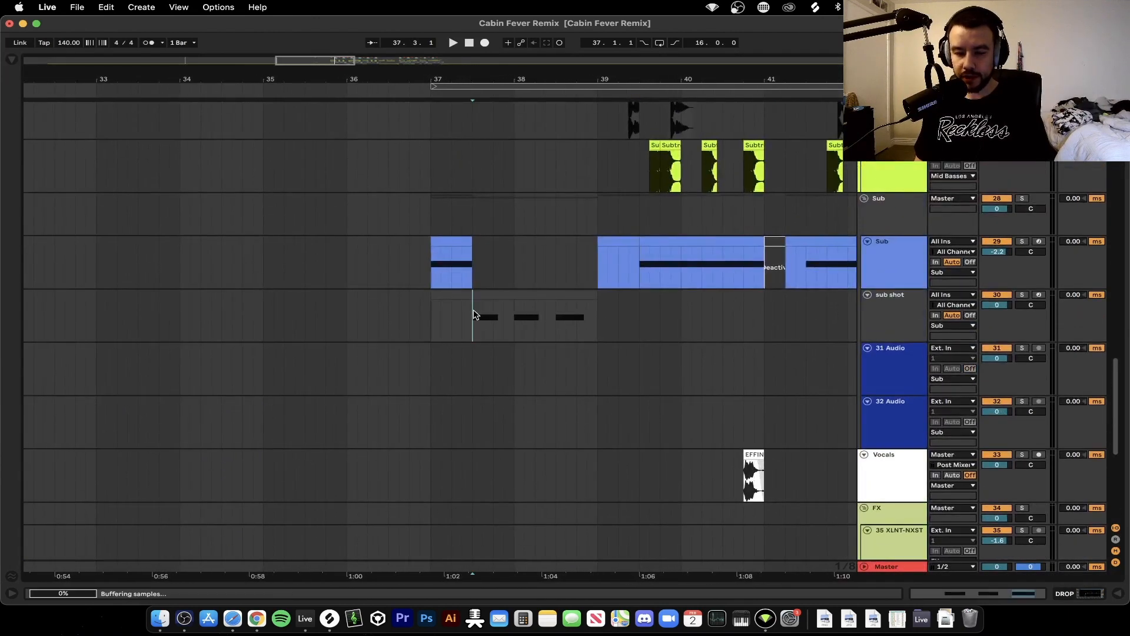
click(1021, 295)
key(space)
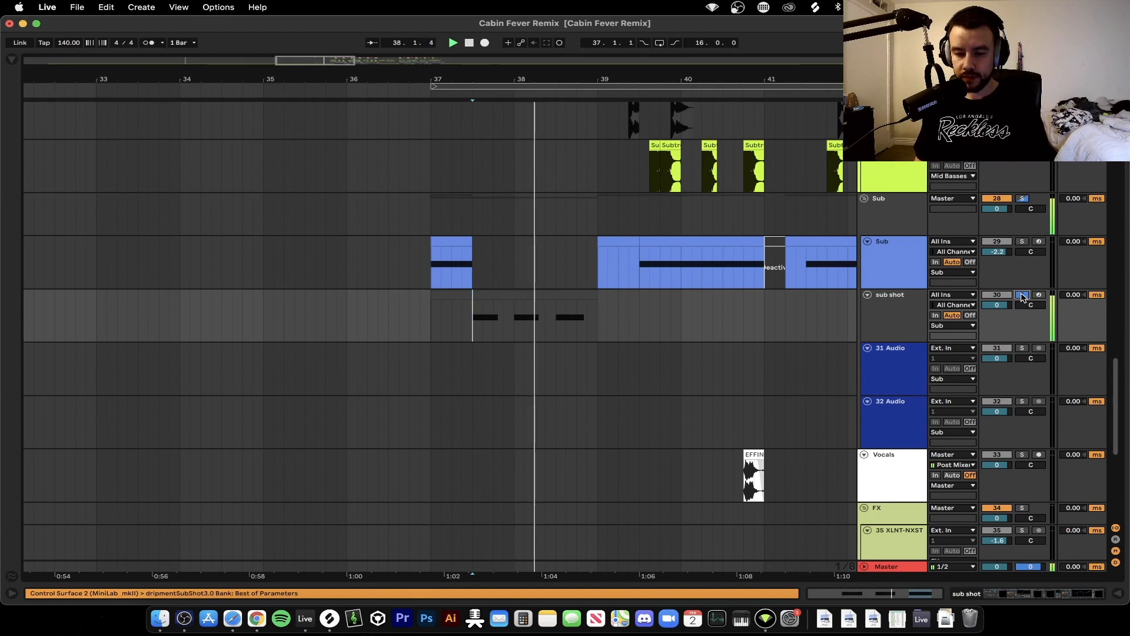
click(1021, 295)
key(space)
- Select the Sub clip at bar 37, audition the Sub track soloed, and replay that section with all tracks
click(450, 246)
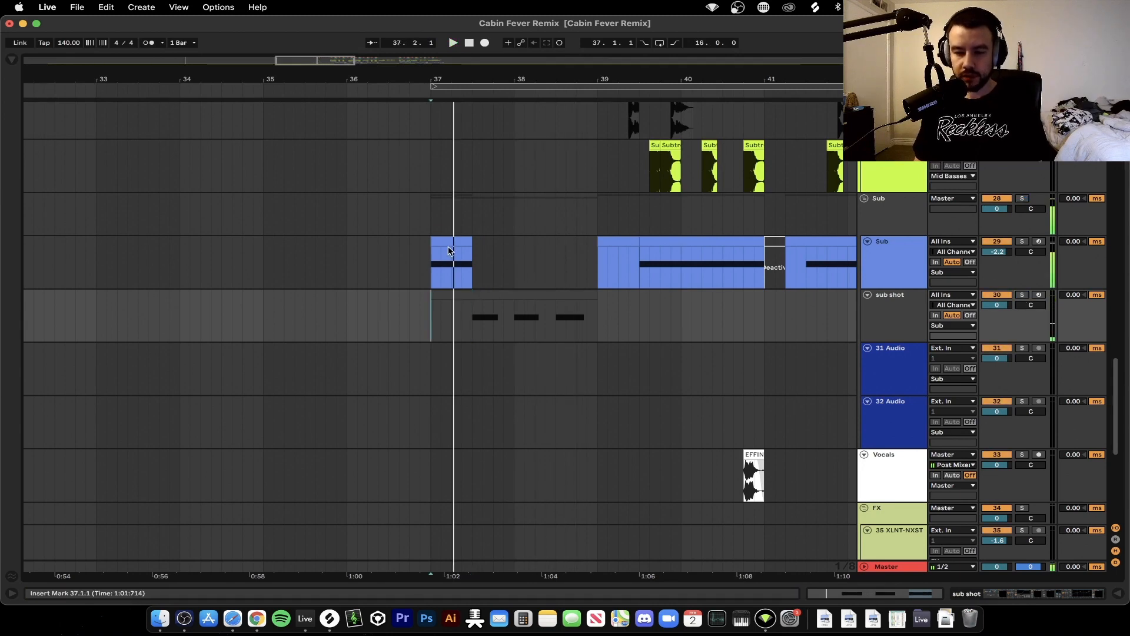
click(448, 246)
click(1022, 242)
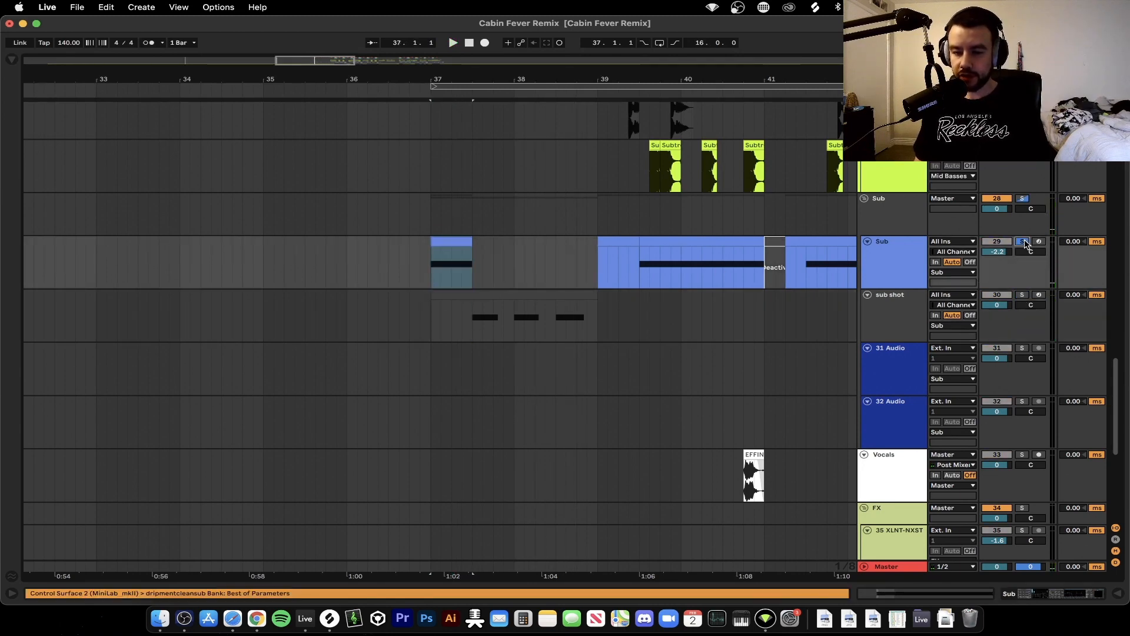
click(1023, 242)
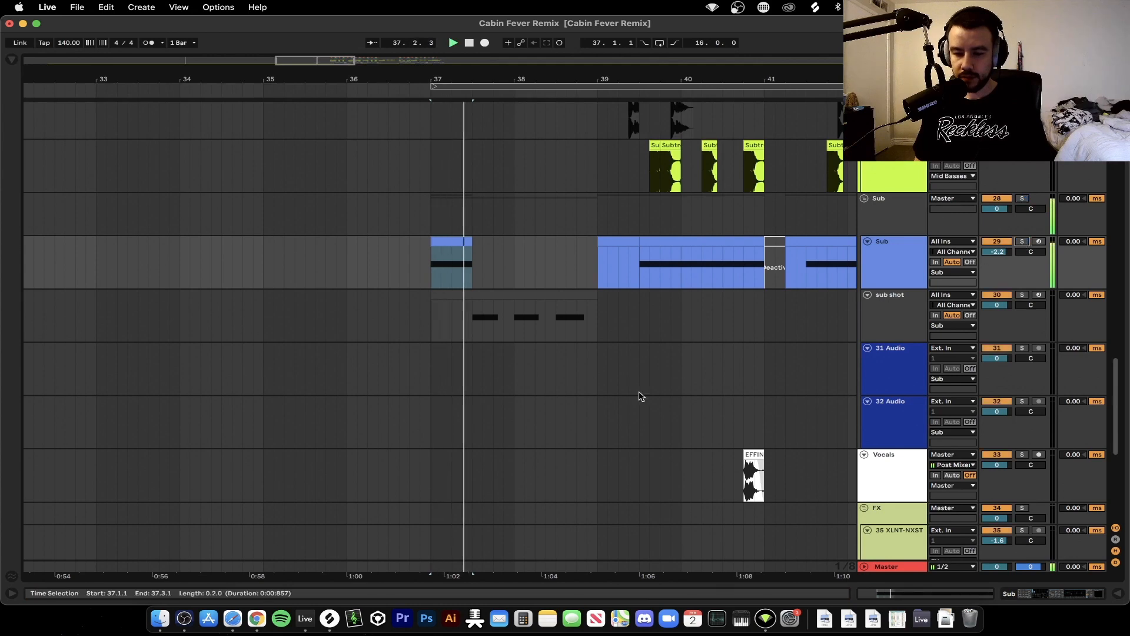
key(minus)
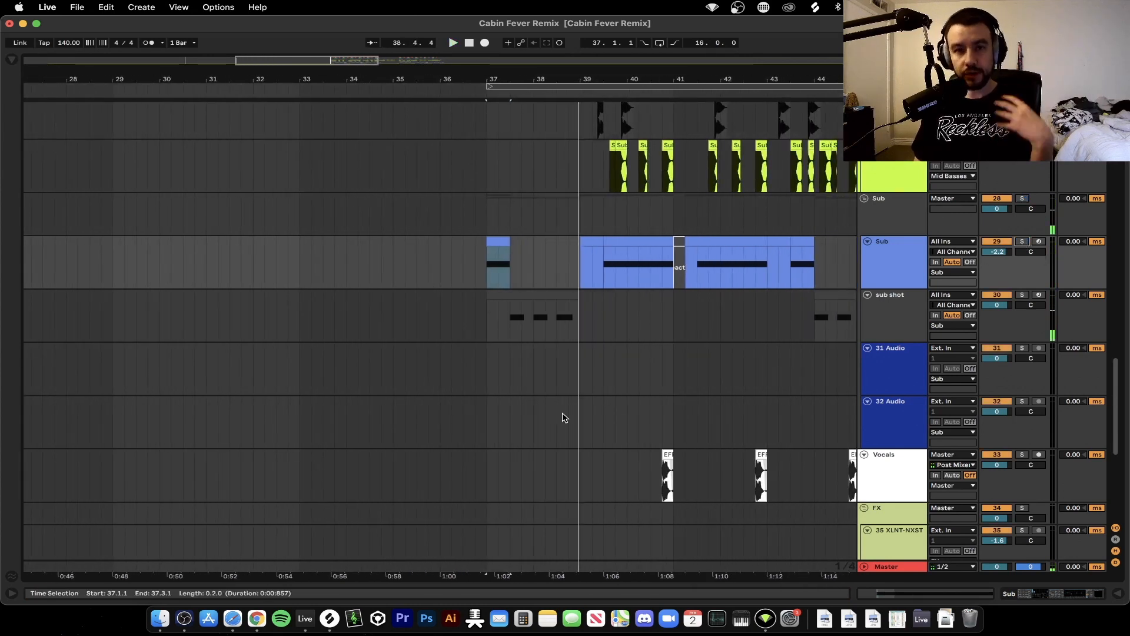
- Examine the drop's arrangement from the lower tracks up through the mid basses to the kick and snare tracks
scroll(564, 417, down, 10)
scroll(560, 416, right, 1)
scroll(560, 416, up, 12)
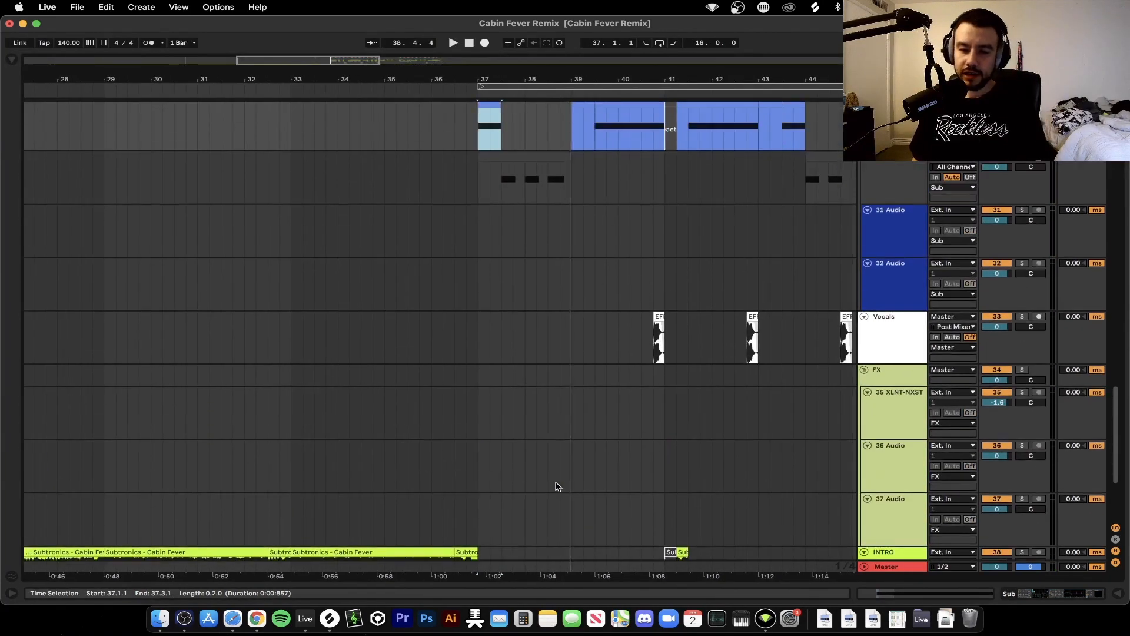
scroll(558, 486, up, 10)
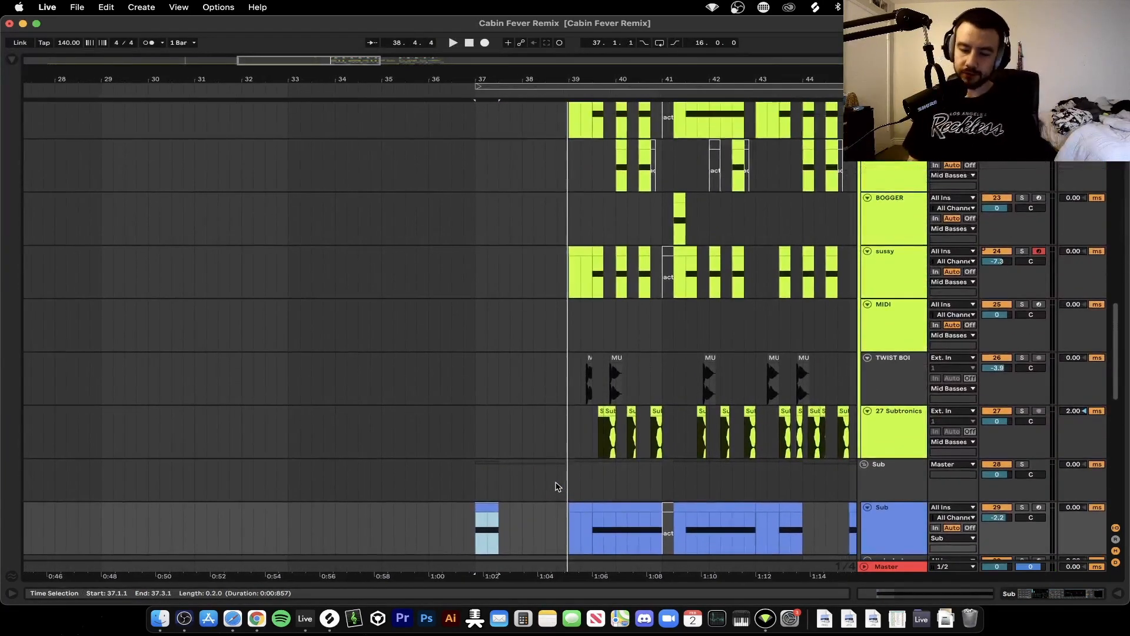
scroll(556, 486, right, 1)
scroll(556, 486, up, 12)
scroll(556, 487, right, 1)
key(space)
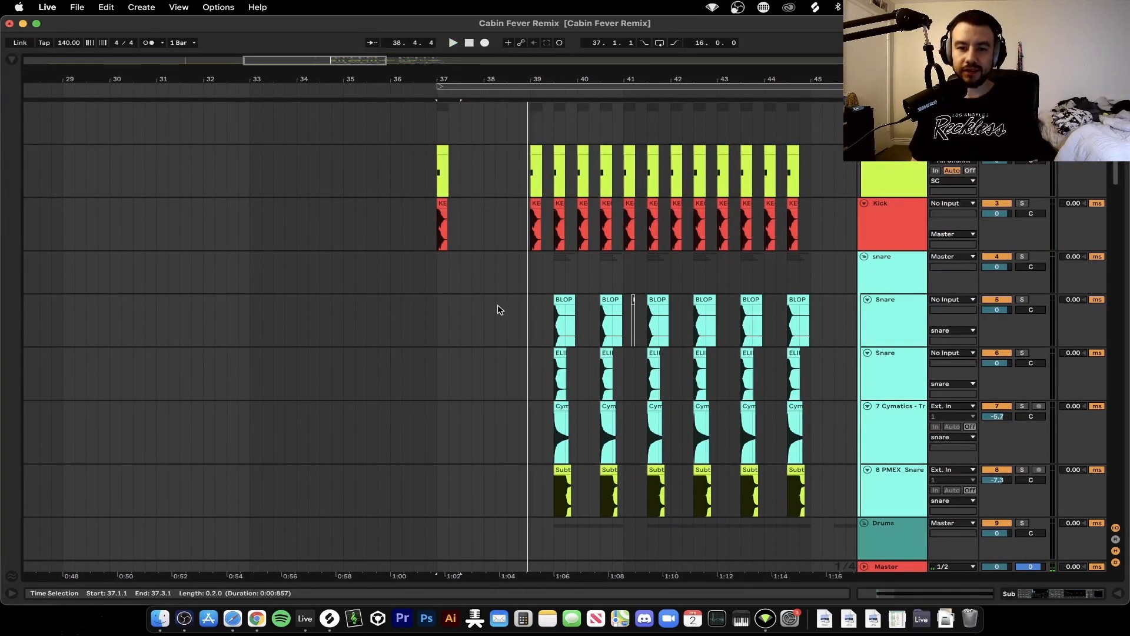
key(space)
- Select the kick and snare layers from bar 39 to bar 40, down to the PMEX_Snare track
scroll(500, 311, up, 1)
scroll(500, 310, down, 1)
scroll(500, 311, right, 1)
click(523, 257)
drag(523, 154, 571, 468)
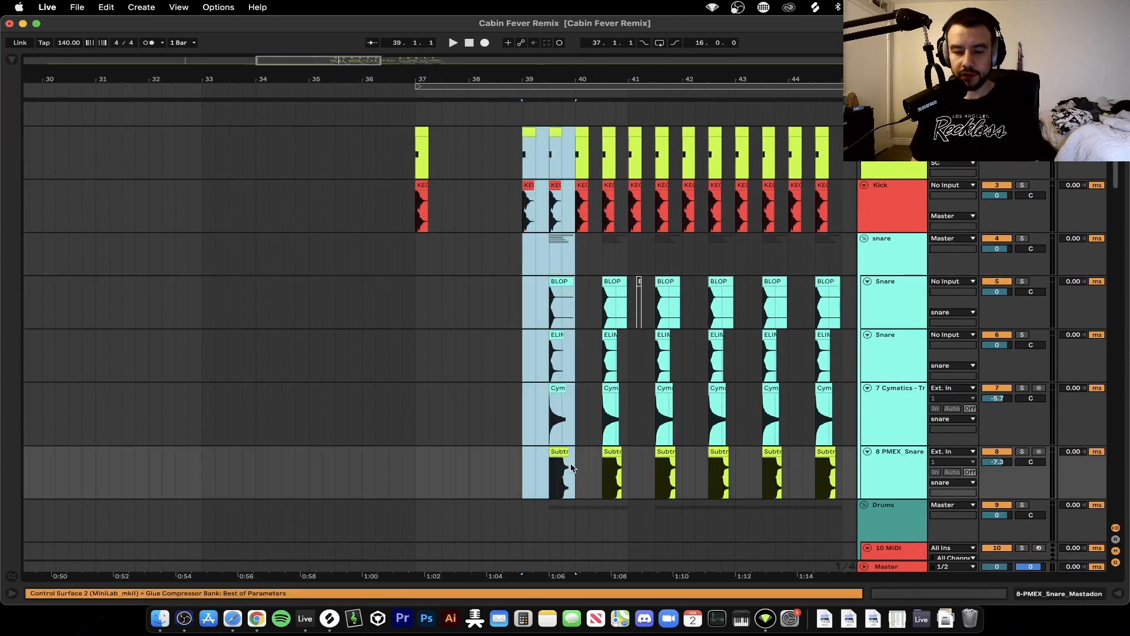
- Select the Subtronics clip at 39.3 on the PMEX_Snare track and play it soloed
scroll(572, 467, down, 3)
scroll(572, 467, right, 1)
scroll(546, 385, up, 5)
click(511, 390)
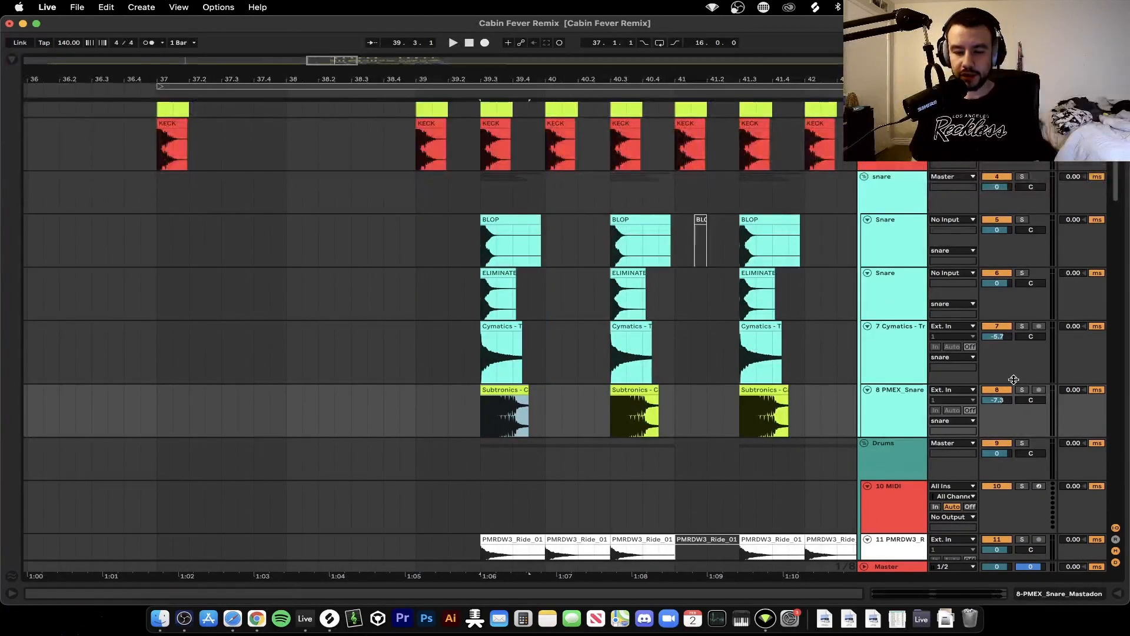
click(1023, 391)
key(space)
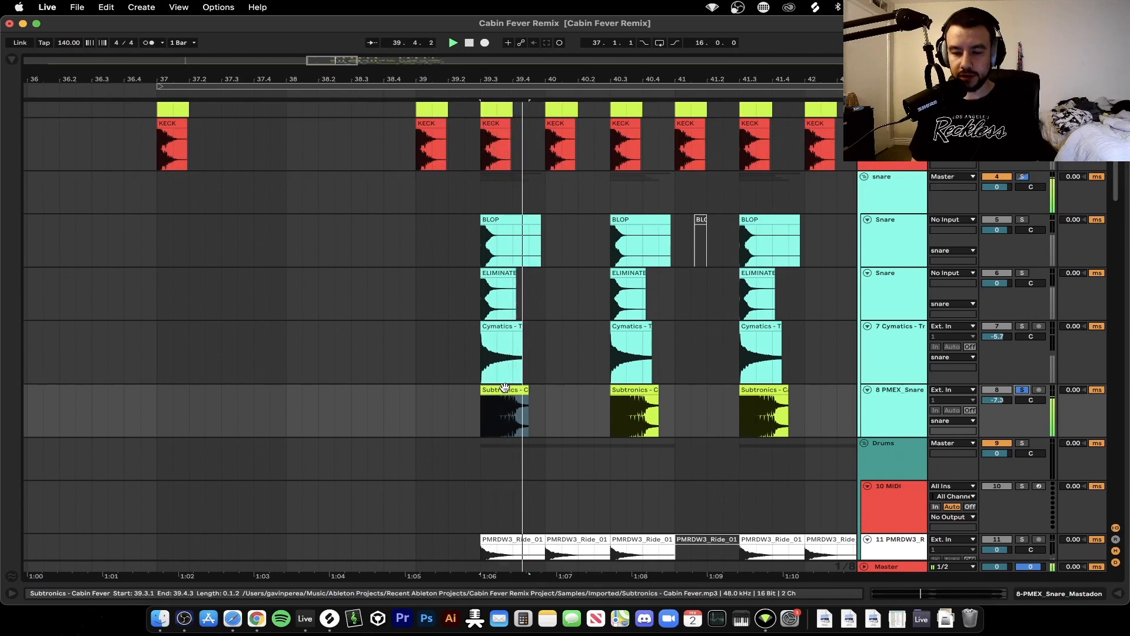
- Find EQ Eight in the browser with the search "eq" and add it to the PMEX_Snare track
double_click(873, 415)
key(super+f)
text(eq)
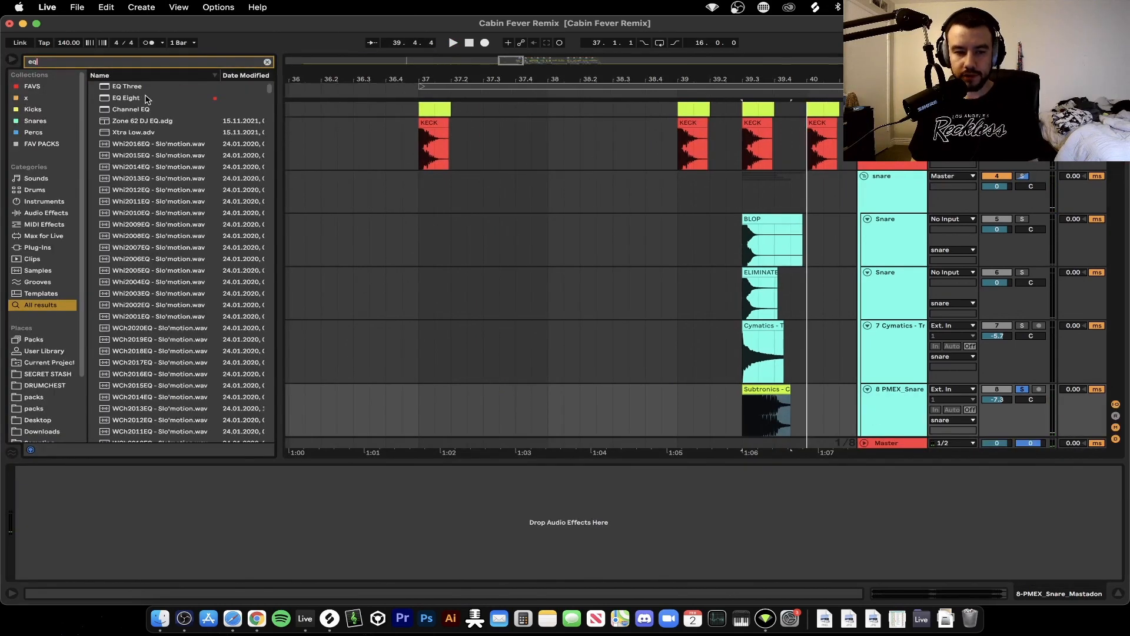
drag(139, 97, 290, 518)
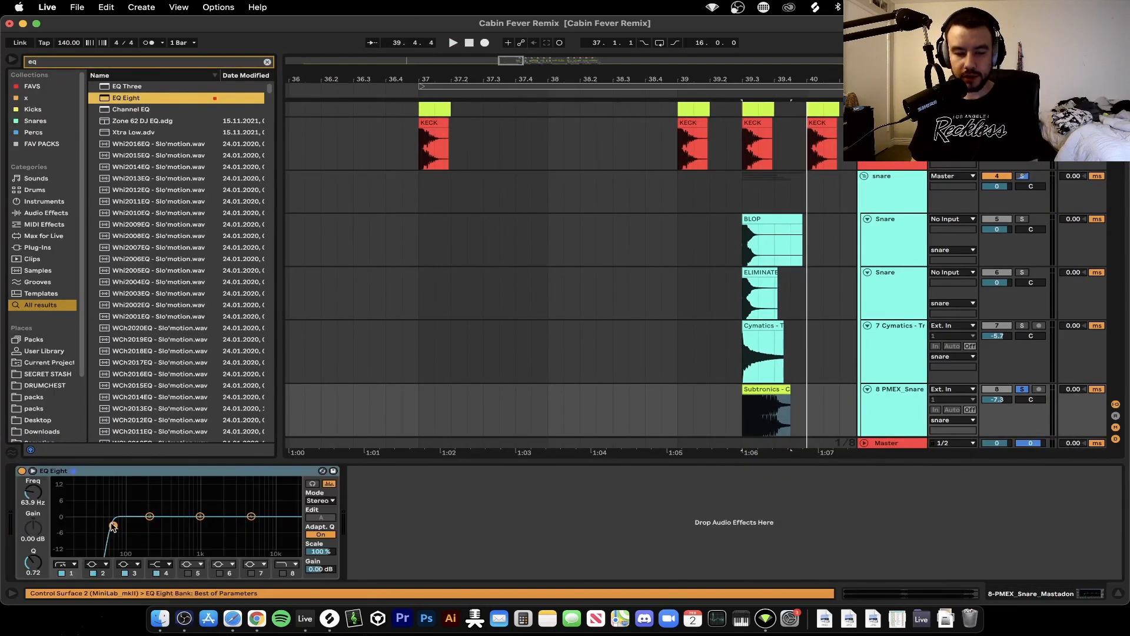
- Raise EQ Eight's low-cut band to 116 Hz, then lower it slightly while listening to the snare clip
drag(114, 526, 123, 524)
key(space)
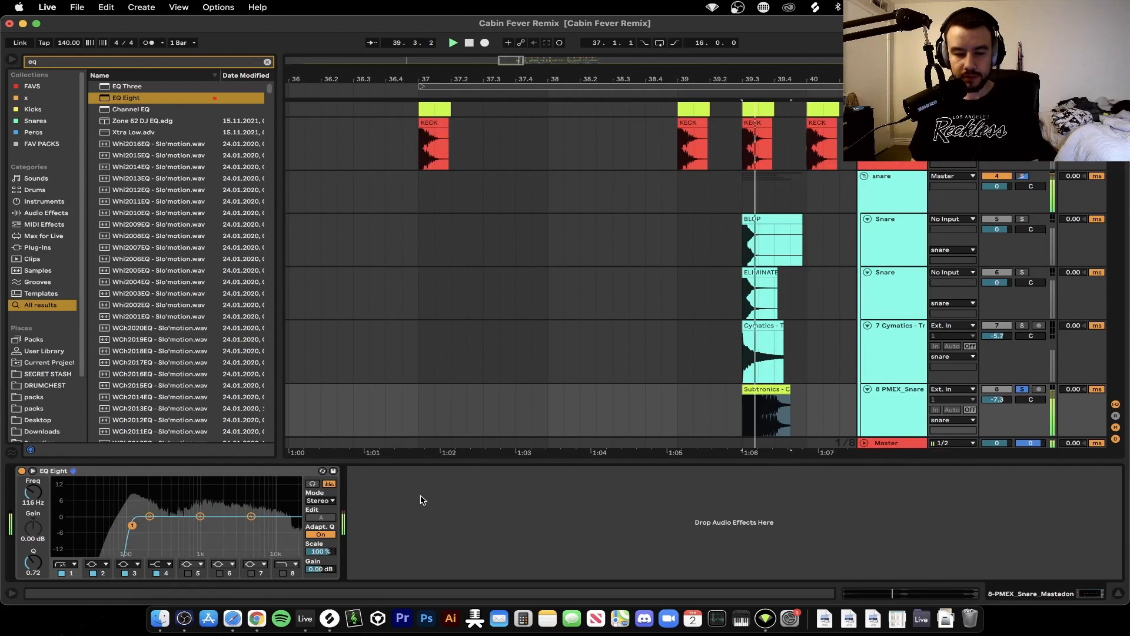
drag(132, 525, 125, 525)
key(space)
key(space)
- Hide the device view, unsolo the PMEX_Snare track, and play all layers of the soloed snare group from 39.3
drag(509, 463, 513, 465)
scroll(742, 441, down, 4)
click(1023, 390)
key(space)
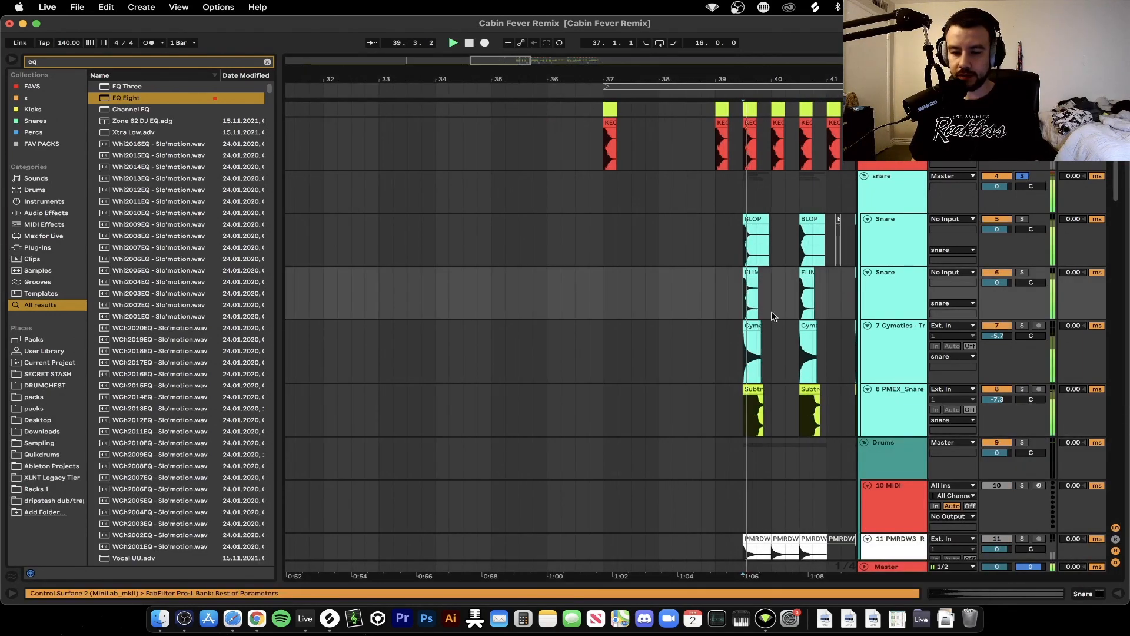
scroll(771, 315, up, 5)
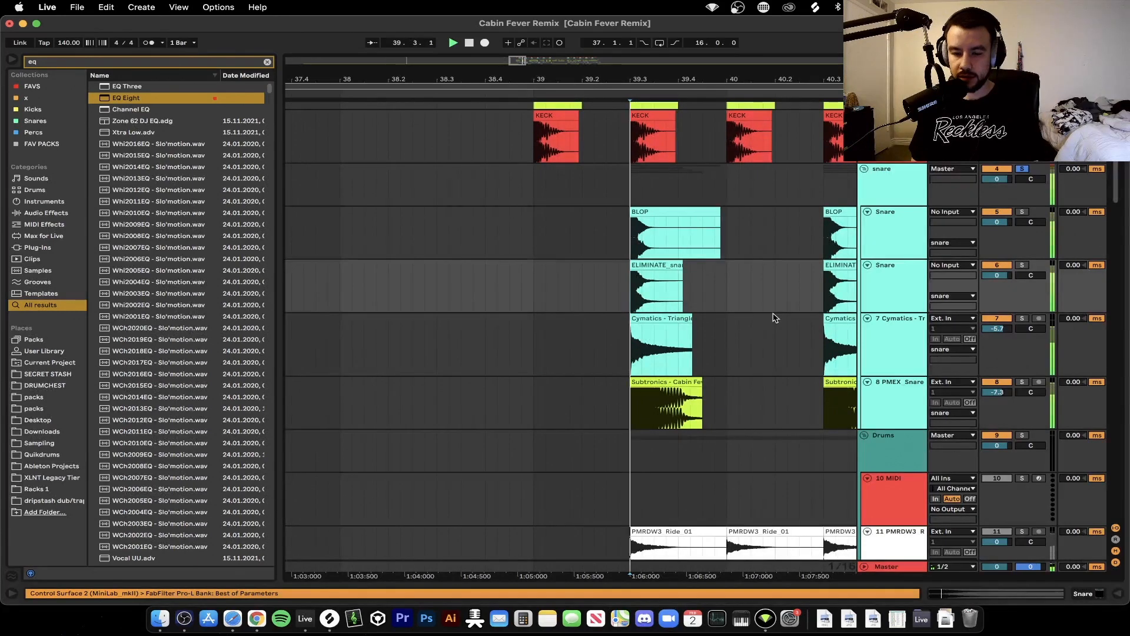
key(space)
- Inspect the snare layers at 39.3 by selecting the ELIMINATE, BLOP and Subtronics clips one at a time
scroll(701, 245, up, 3)
scroll(700, 244, down, 3)
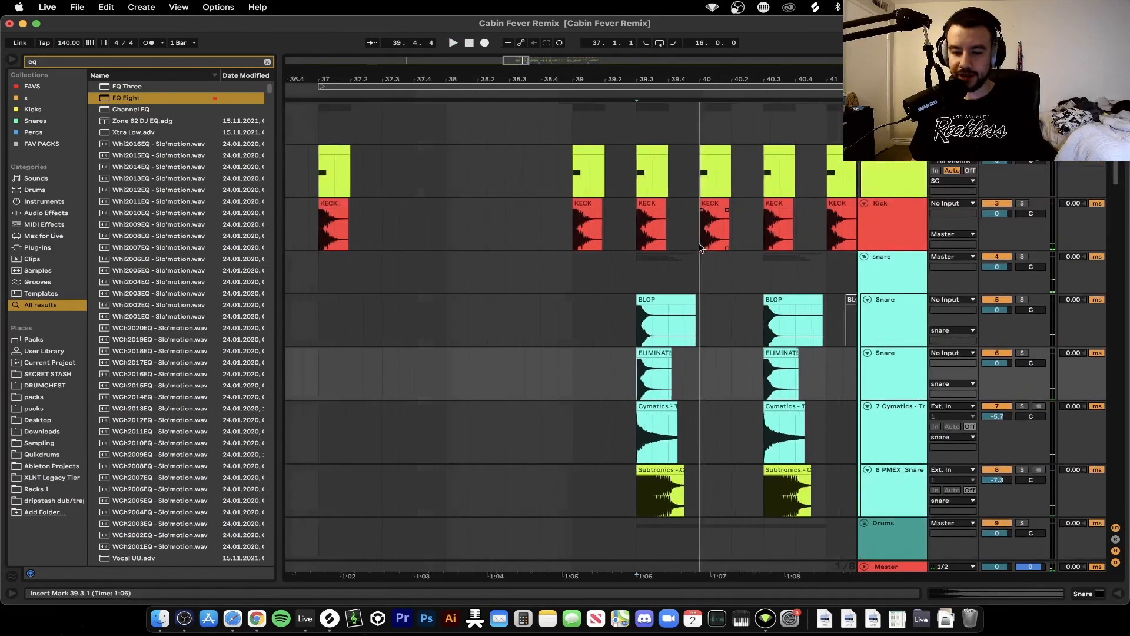
scroll(700, 244, up, 5)
click(610, 406)
click(610, 352)
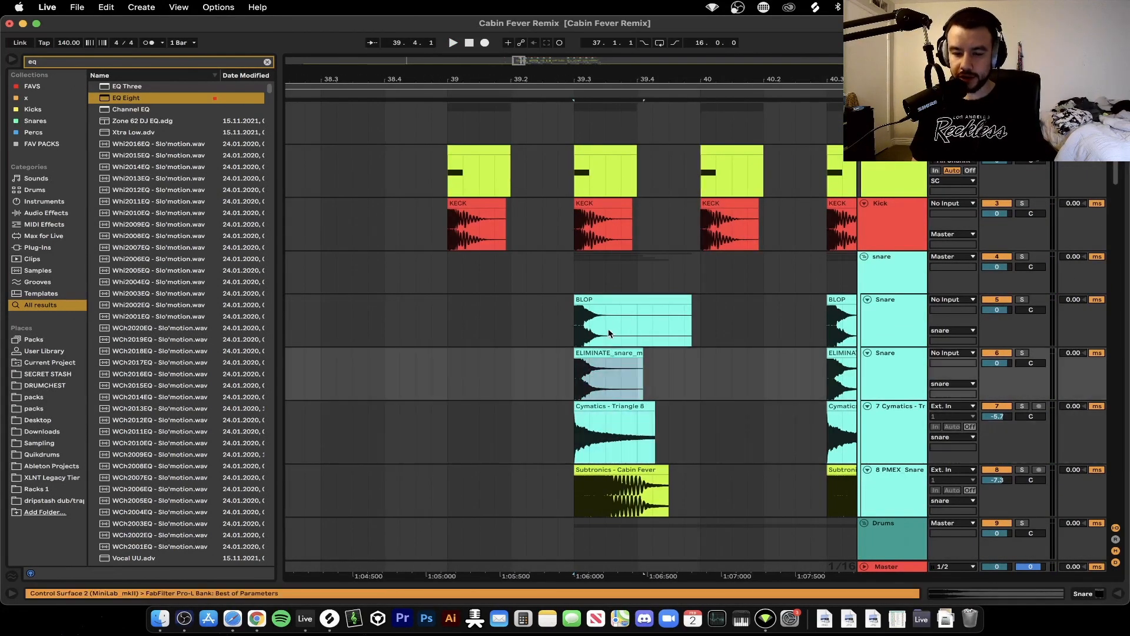
click(597, 300)
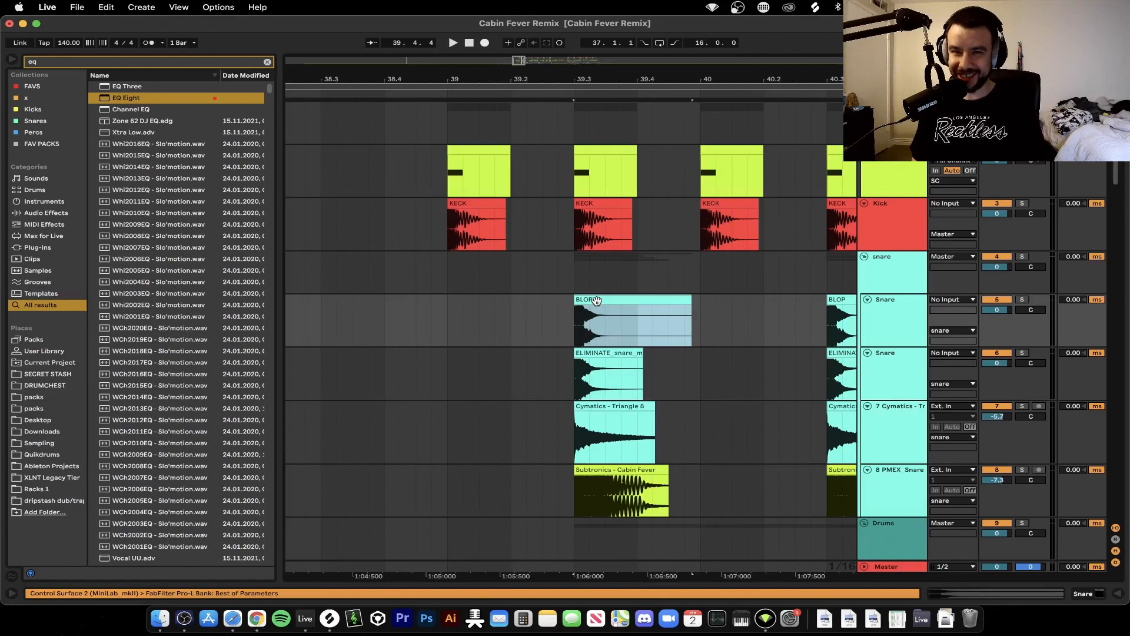
click(618, 470)
- Audition the PMRDW3_Ride track from bar 39.3
scroll(616, 468, down, 3)
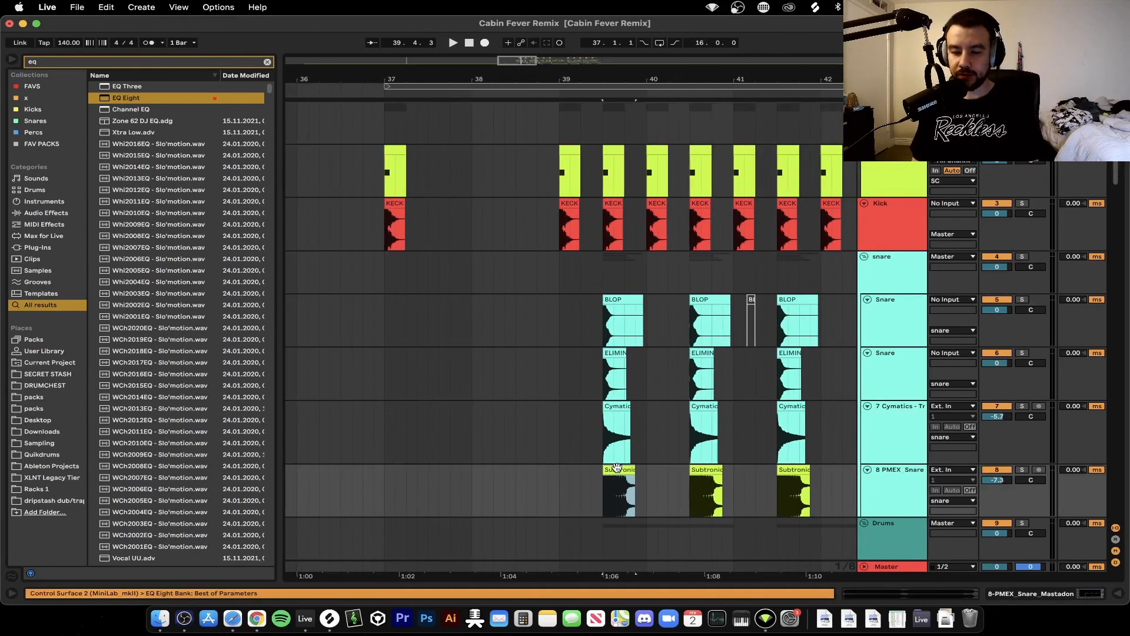
scroll(526, 403, down, 2)
scroll(512, 389, down, 5)
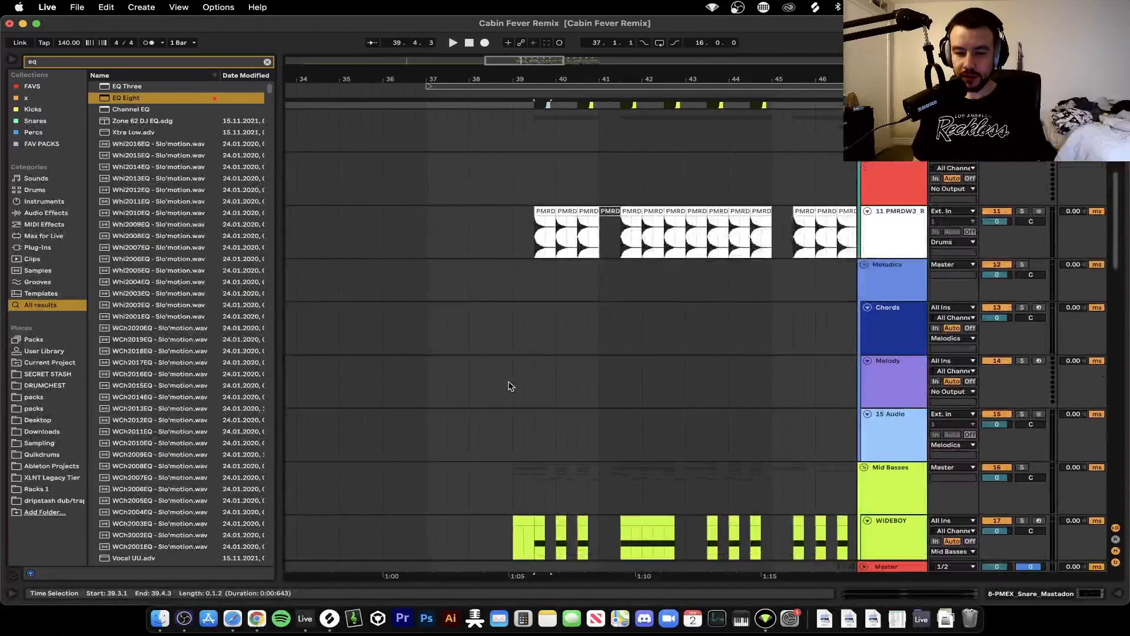
click(526, 255)
key(space)
click(1020, 212)
- Examine the bass, sub and vocal tracks down to the chopped INTRO and DROP clips around bar 39
scroll(593, 293, down, 8)
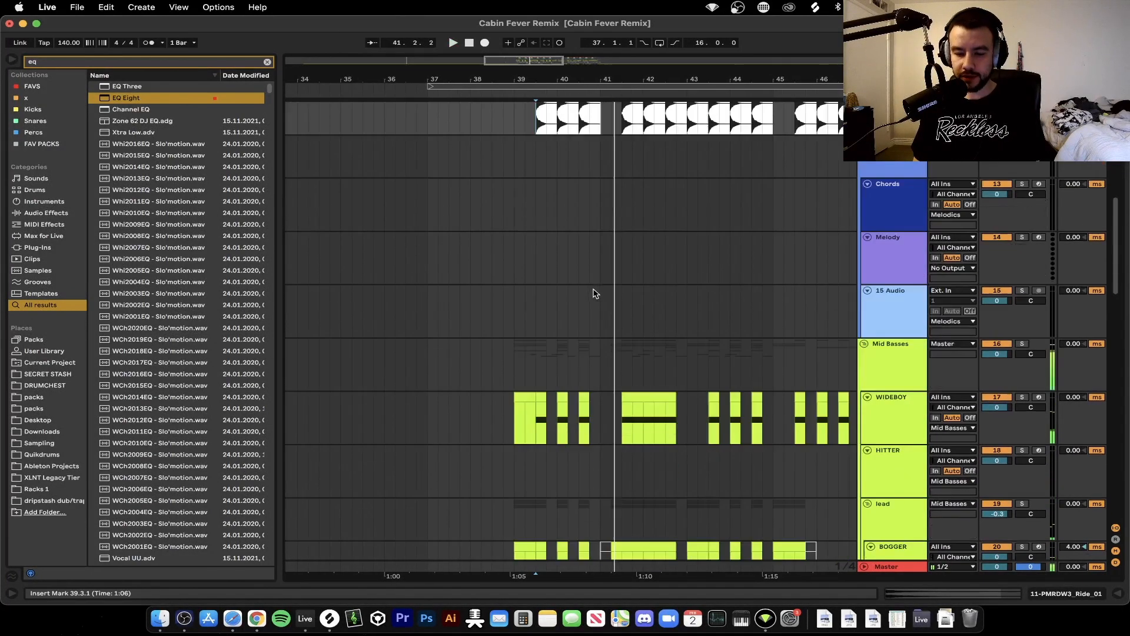
scroll(545, 304, down, 10)
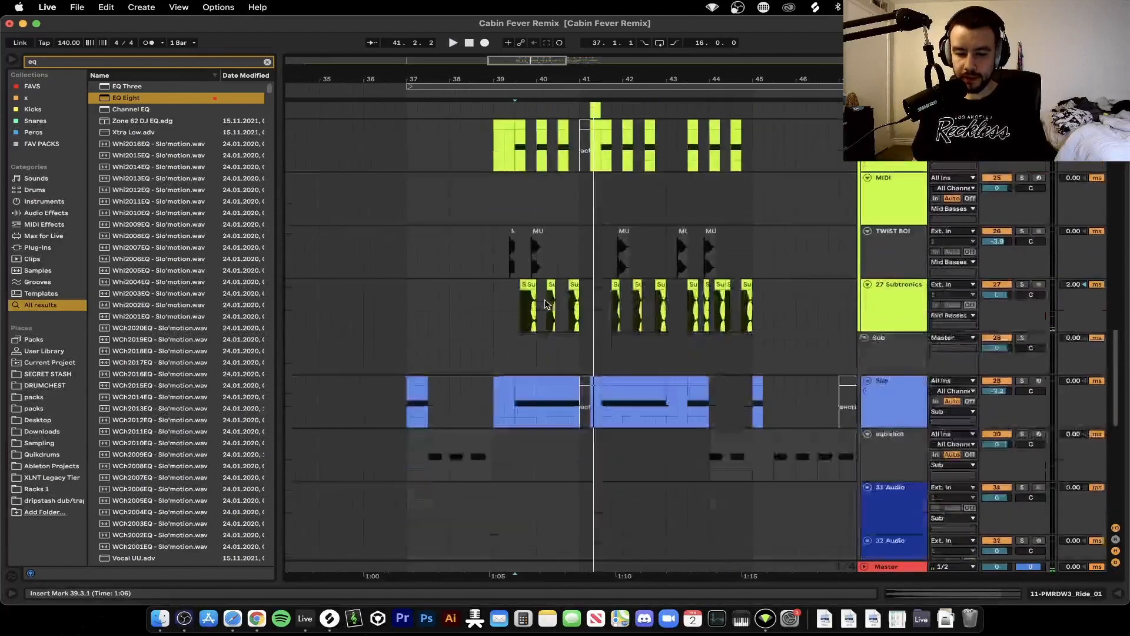
scroll(545, 305, down, 9)
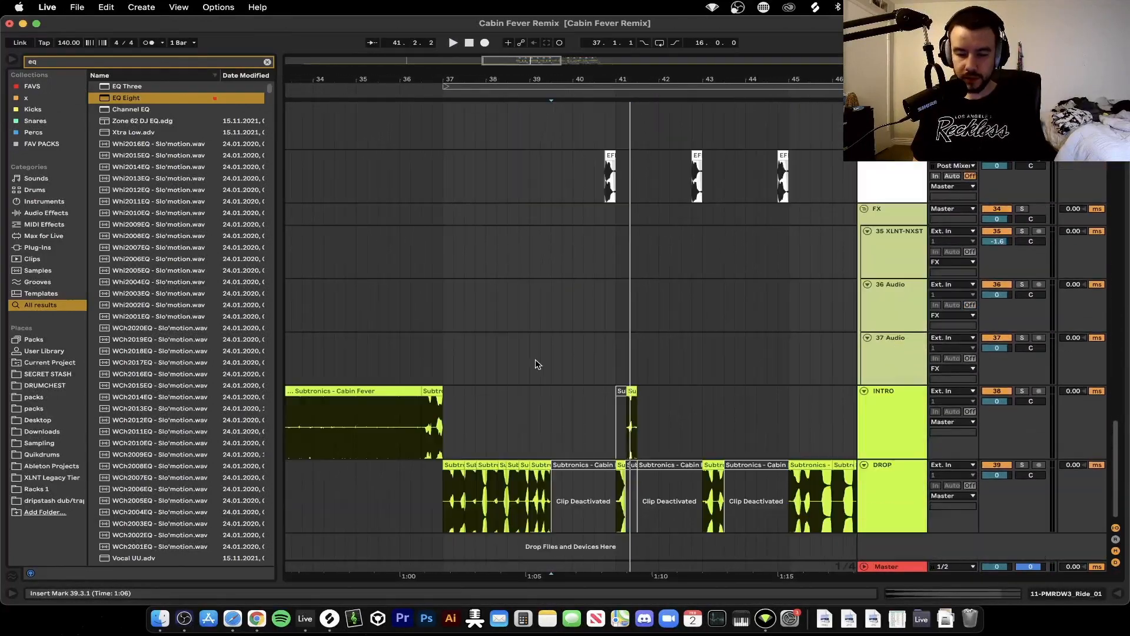
scroll(538, 364, up, 5)
scroll(538, 364, left, 3)
scroll(537, 364, down, 5)
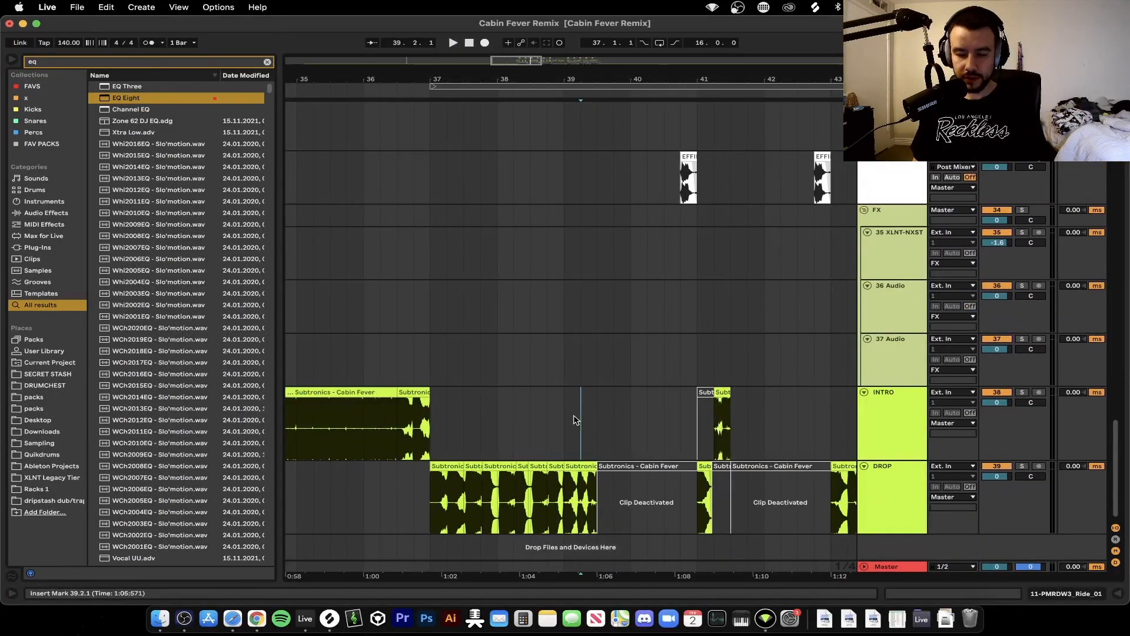
- Play the arrangement from 38.3, and solo the DROP track to audition its chopped clip at 39.1
click(530, 424)
key(space)
scroll(535, 424, up, 2)
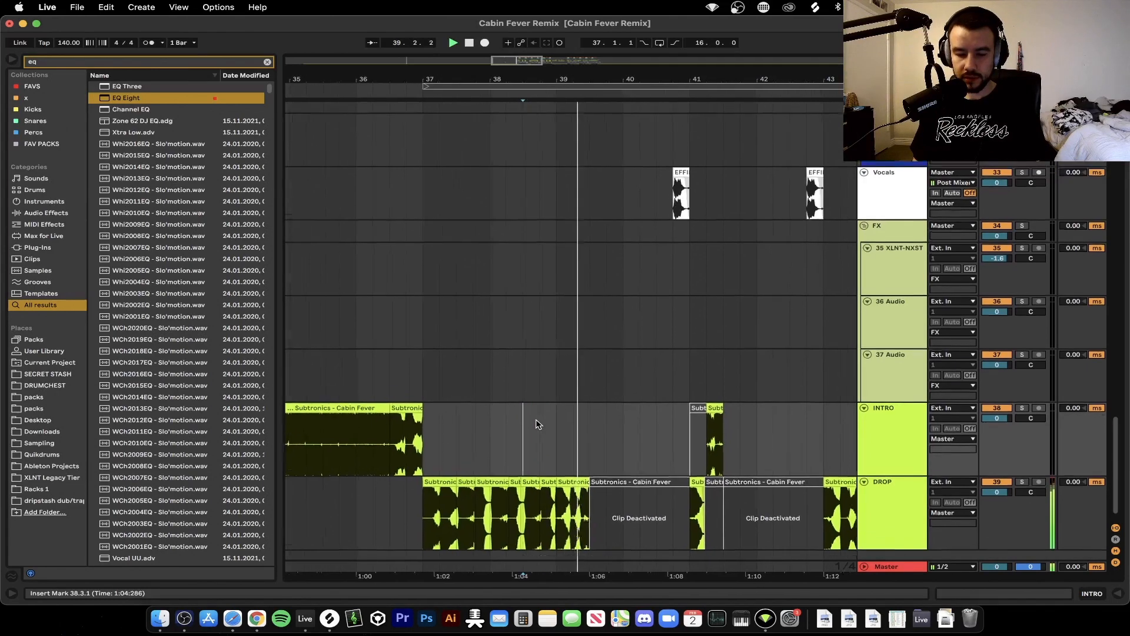
click(1009, 540)
click(1022, 487)
key(space)
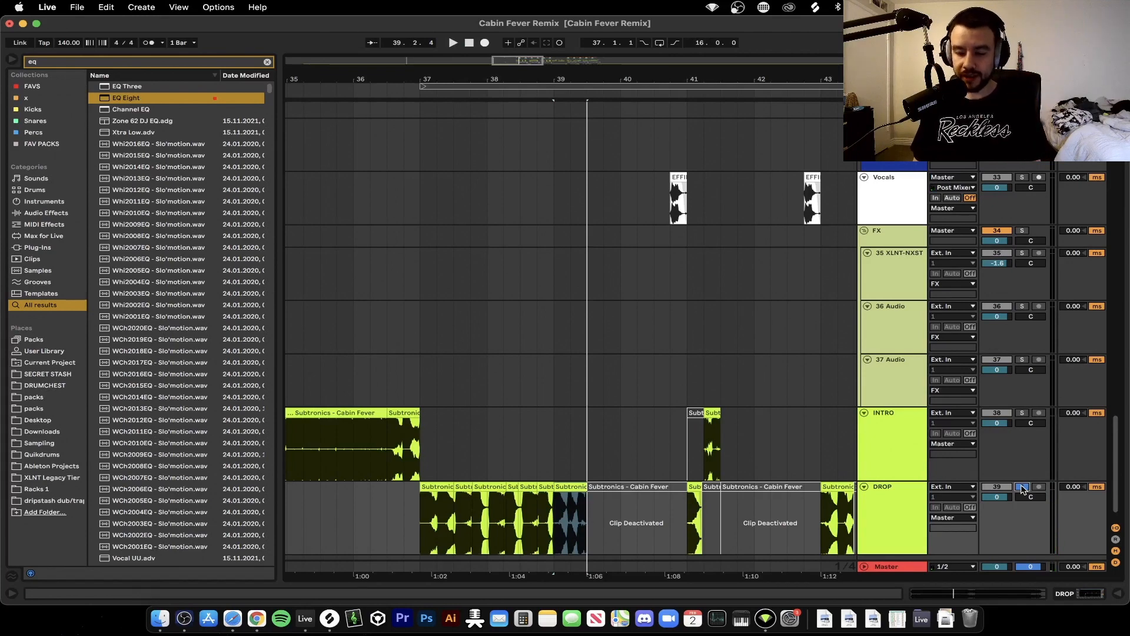
- Hide the browser to widen the arrangement and bring the Mid Basses tracks around bar 39 into view
scroll(621, 435, up, 2)
scroll(621, 434, up, 15)
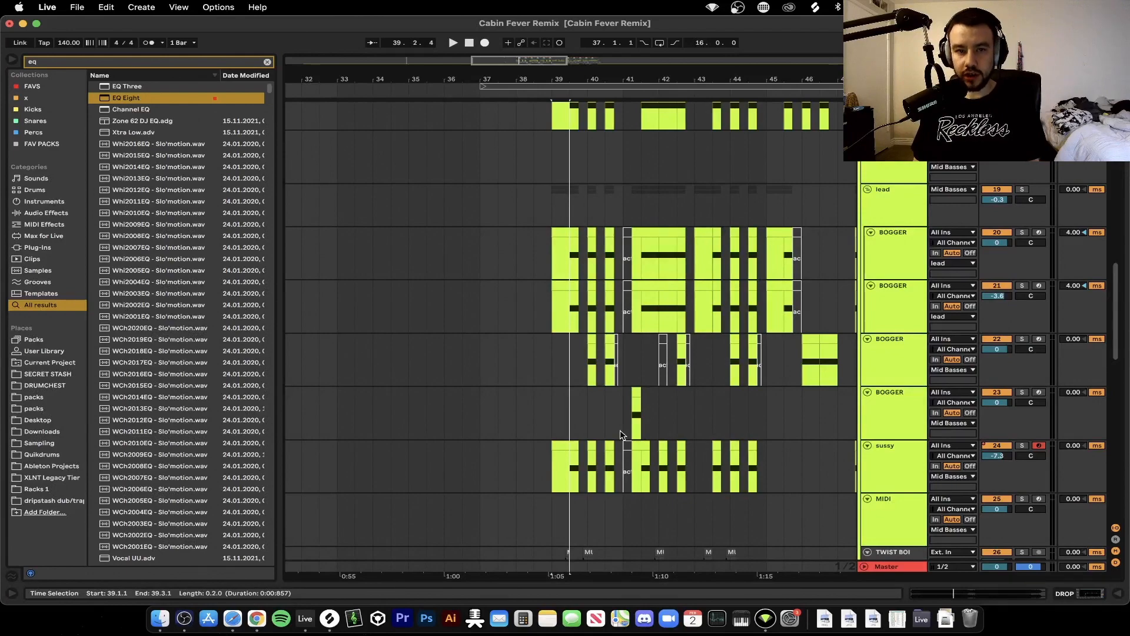
scroll(621, 434, up, 6)
key(super+alt+b)
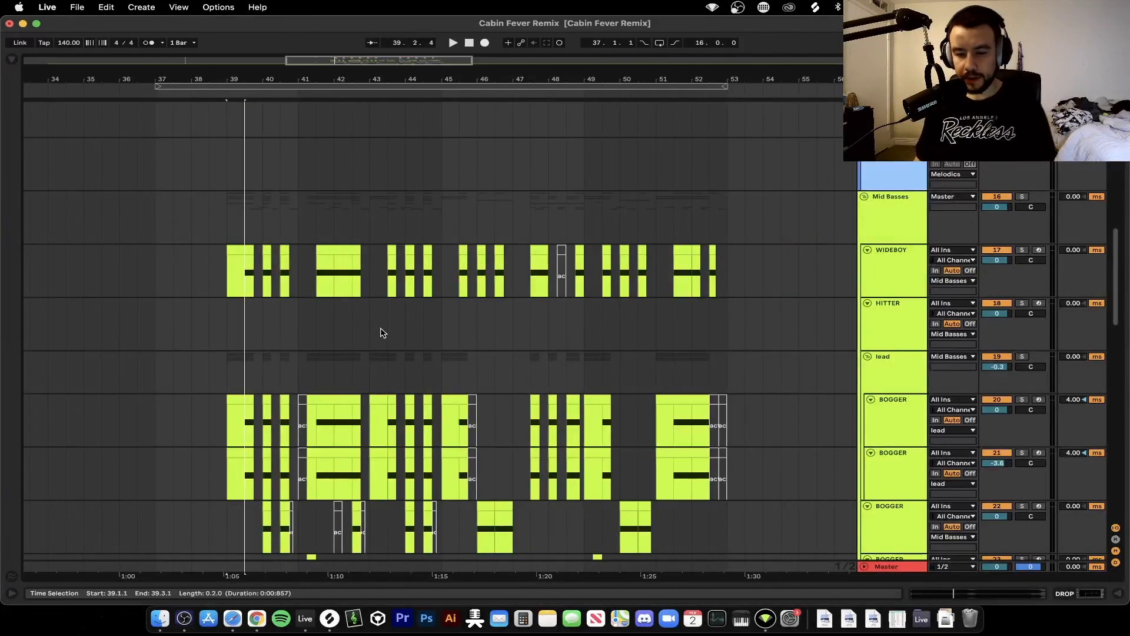
scroll(384, 331, down, 5)
scroll(238, 231, up, 2)
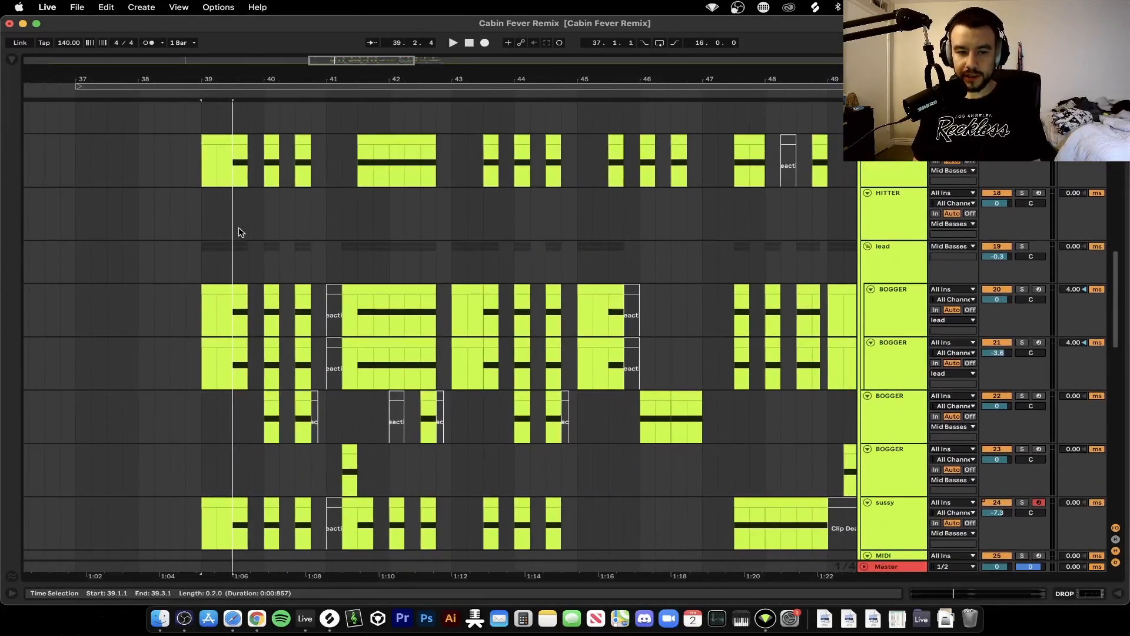
- Mark the gaps between the first bass hits after bar 39 across the Mid Basses tracks
drag(248, 156, 260, 499)
scroll(260, 500, left, 2)
drag(306, 175, 312, 499)
key(Delete)
- Play the drop from 39.1 while viewing the layered Mid Basses clips
click(217, 252)
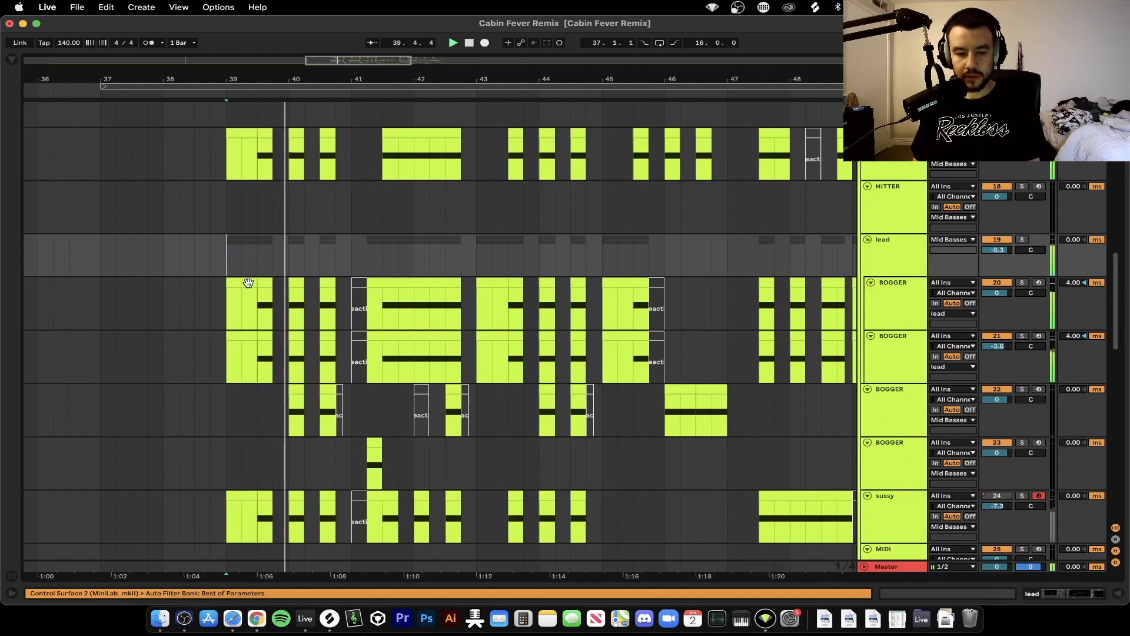
scroll(248, 284, down, 10)
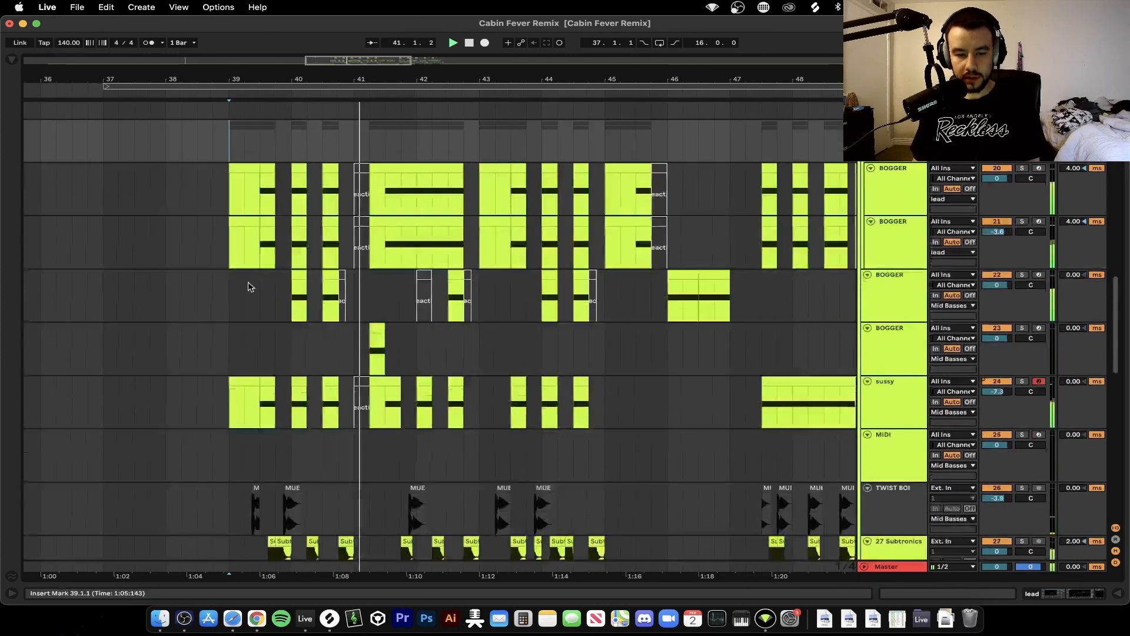
scroll(247, 285, up, 5)
scroll(248, 286, down, 4)
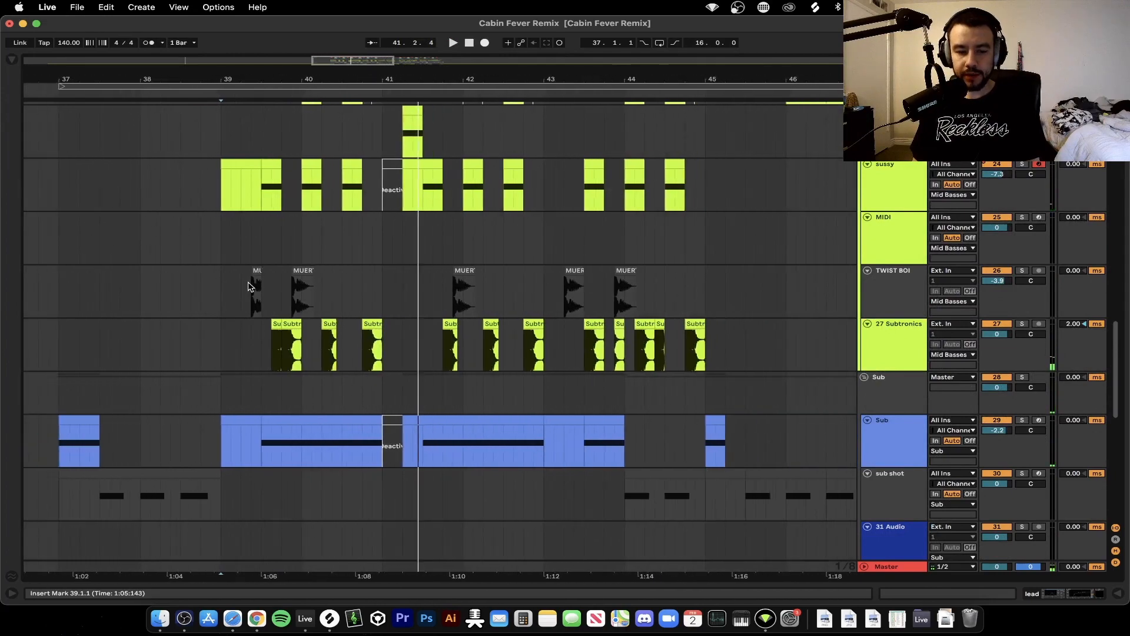
- Solo the 27 Subtronics track and audition its first chopped clips from 39.3.3
scroll(248, 286, down, 10)
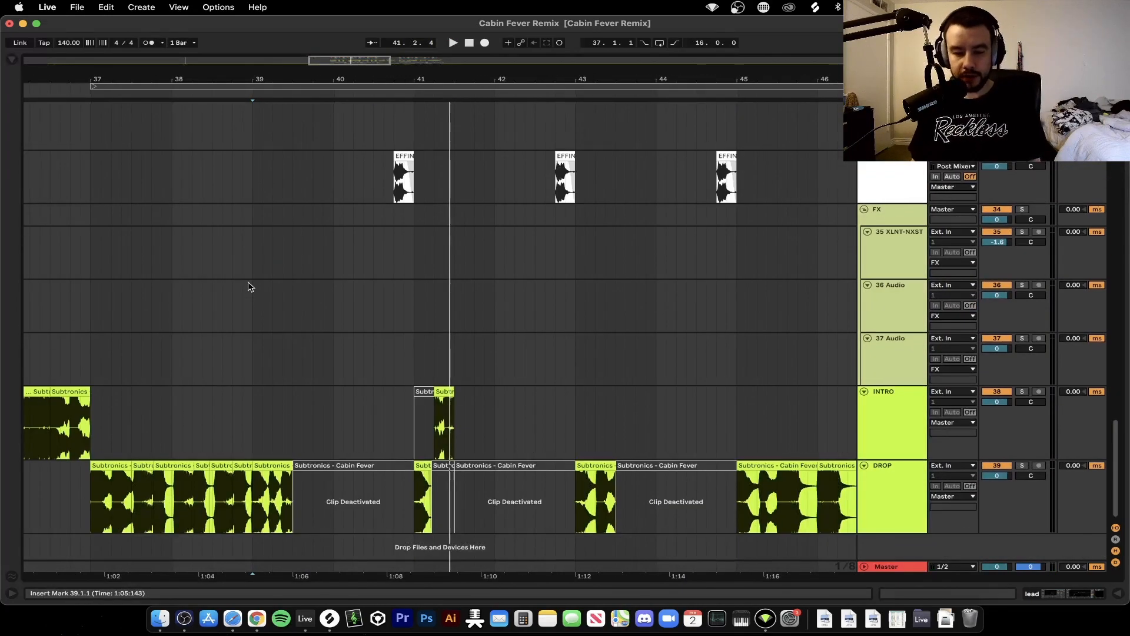
scroll(248, 286, up, 10)
scroll(312, 252, up, 5)
click(308, 204)
click(1021, 205)
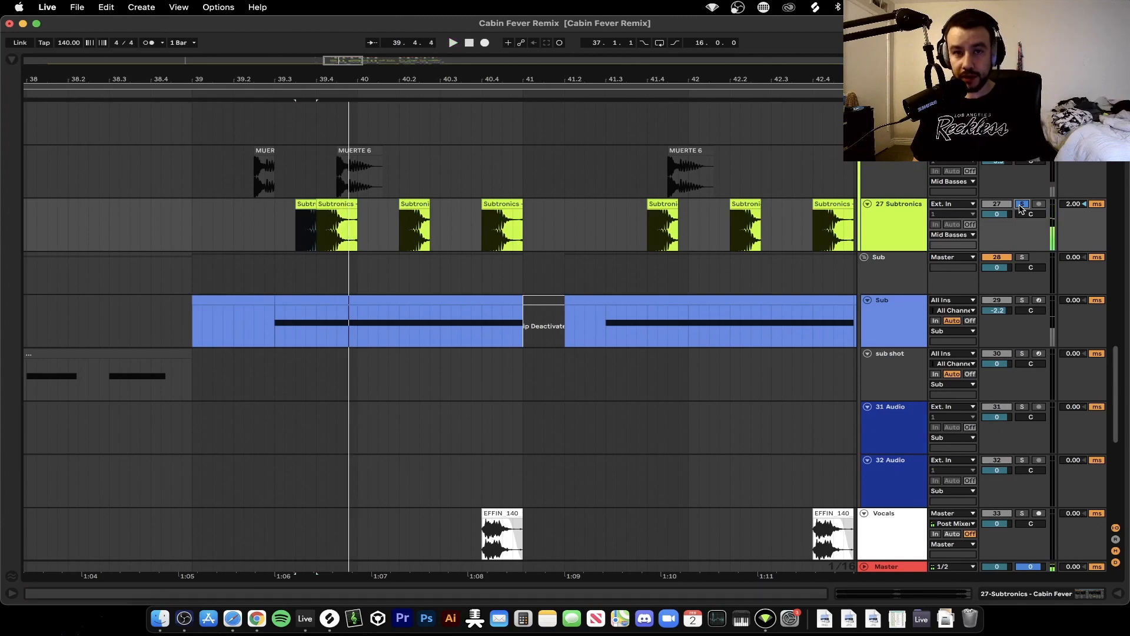
scroll(466, 245, down, 3)
scroll(468, 242, up, 6)
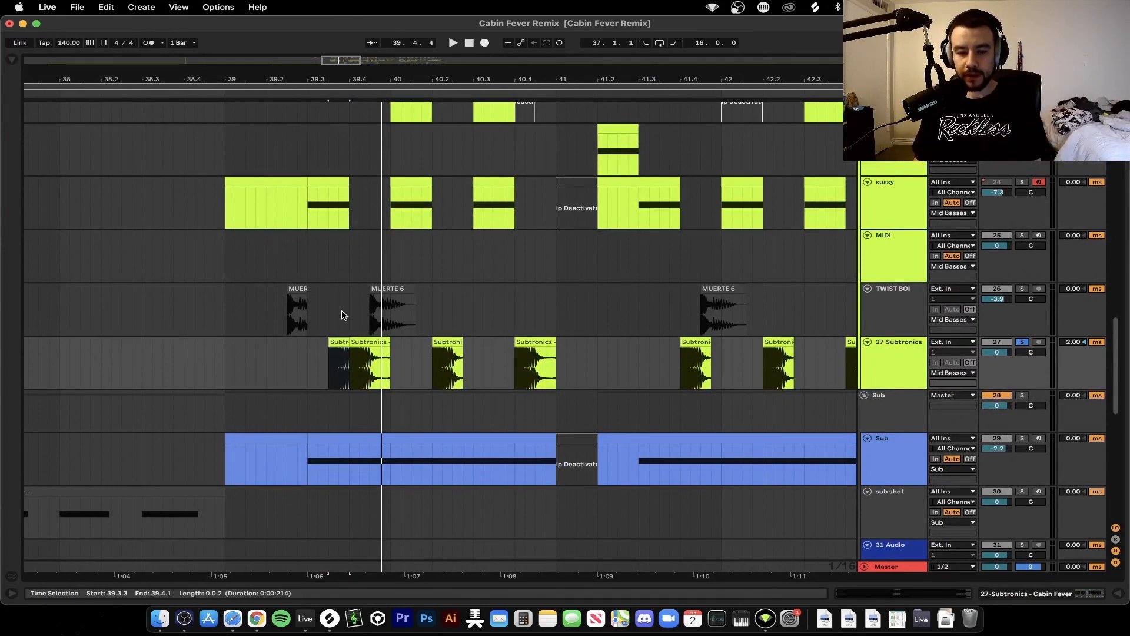
scroll(262, 321, down, 3)
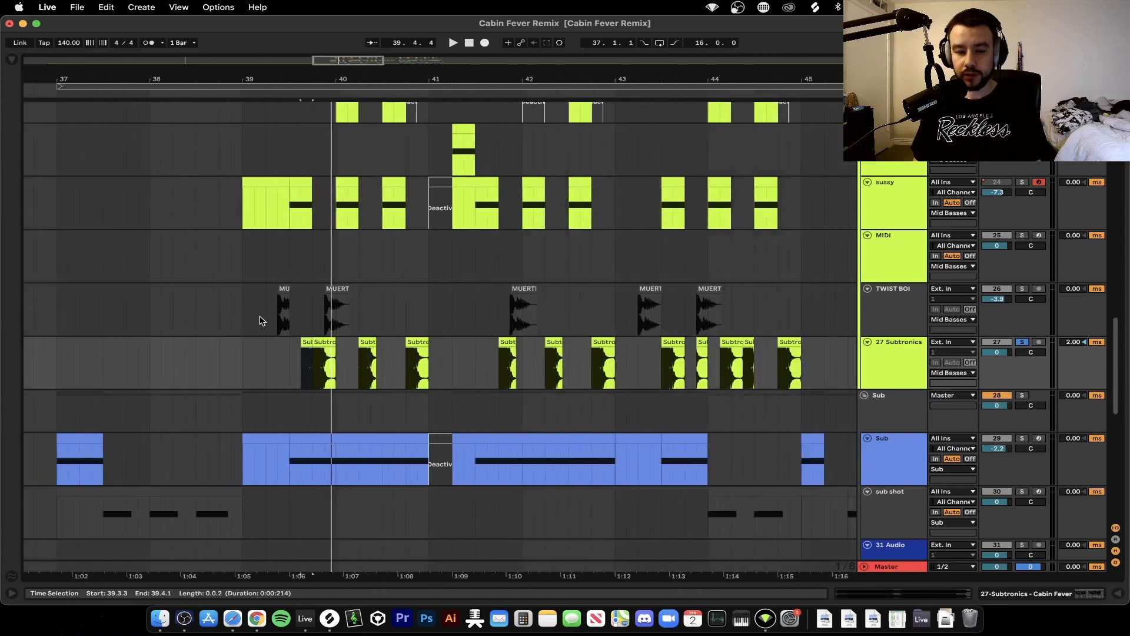
- Unsolo the 27 Subtronics track and play all tracks together from 39.1
click(1022, 342)
click(272, 378)
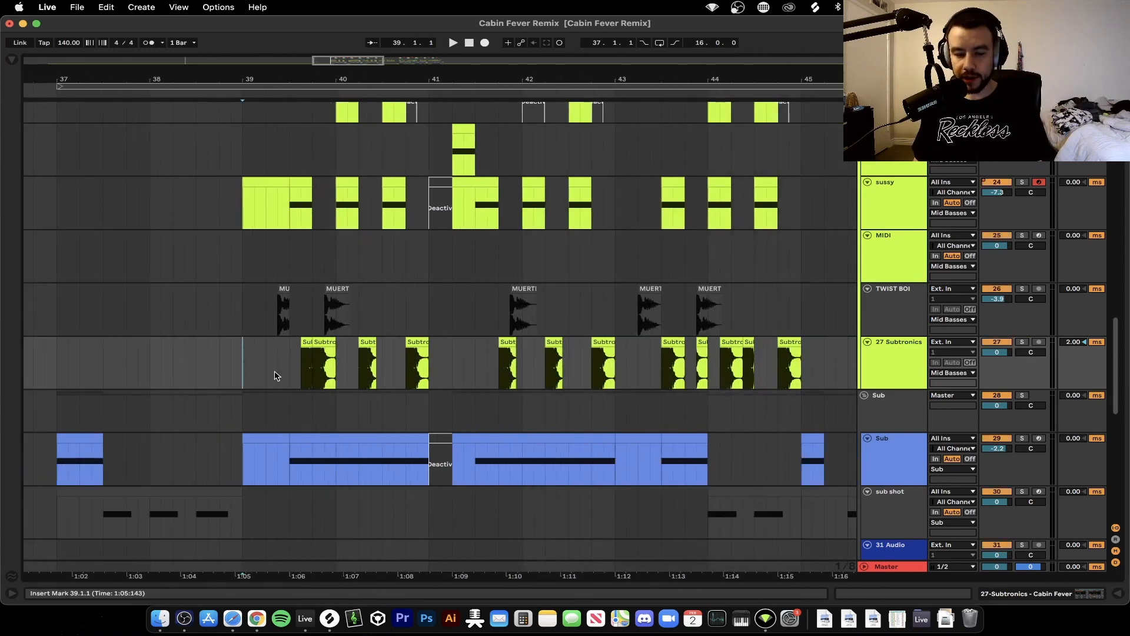
scroll(281, 369, up, 1)
key(space)
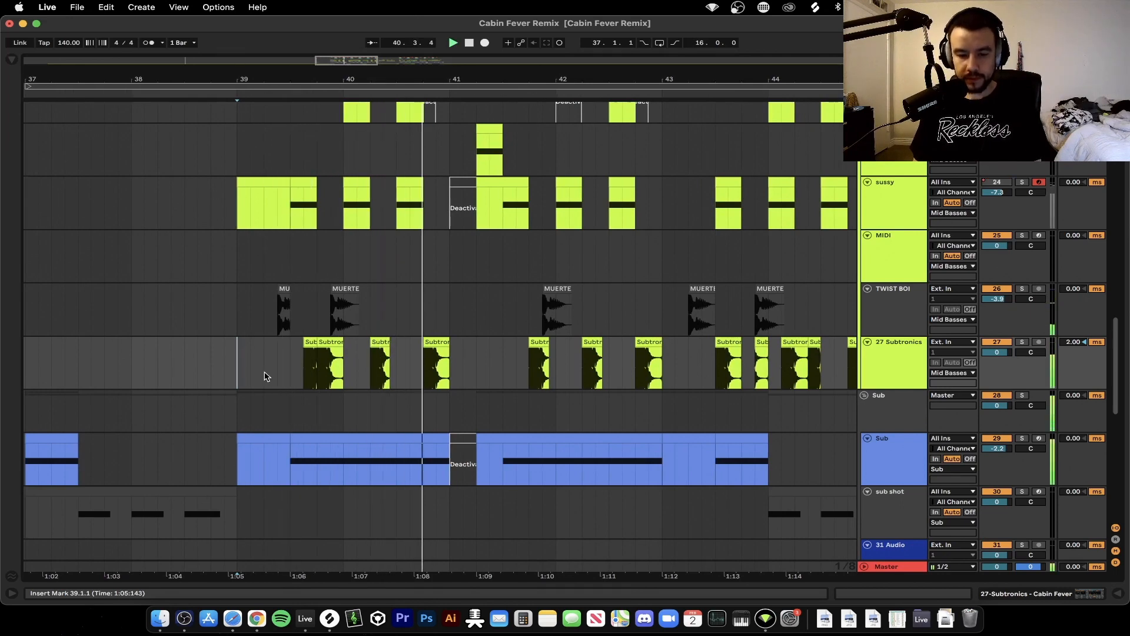
scroll(264, 377, right, 2)
scroll(264, 376, up, 1)
key(space)
key(space)
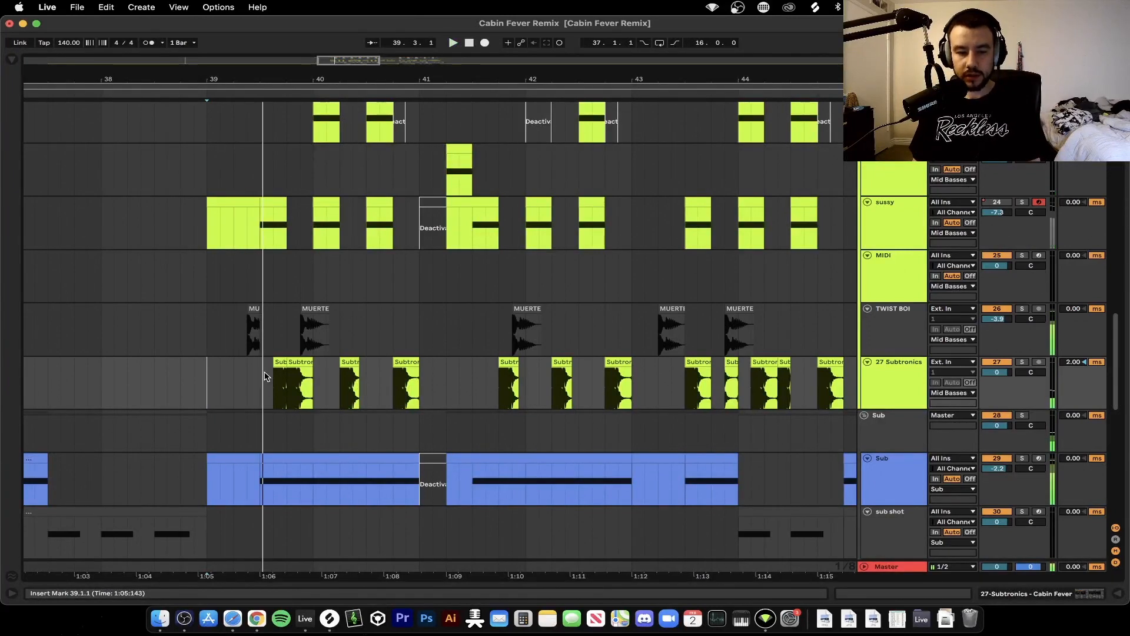
key(space)
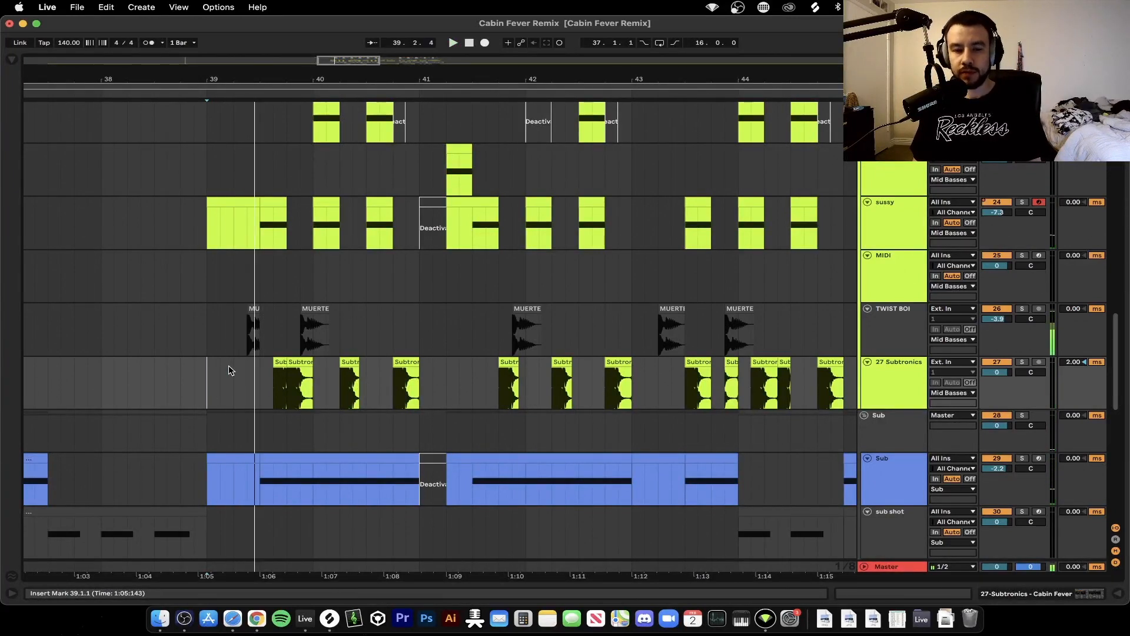
- Play the full mix from 39.3, following how the sussy bass alternates with the Subtronics chops
click(263, 235)
key(space)
key(space)
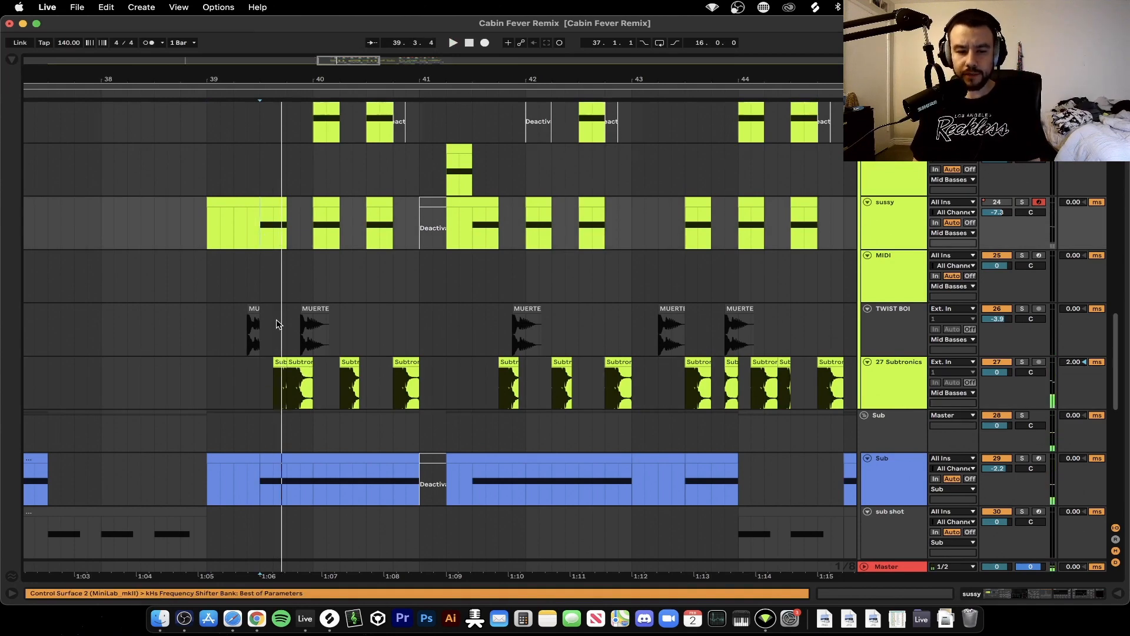
scroll(278, 323, up, 5)
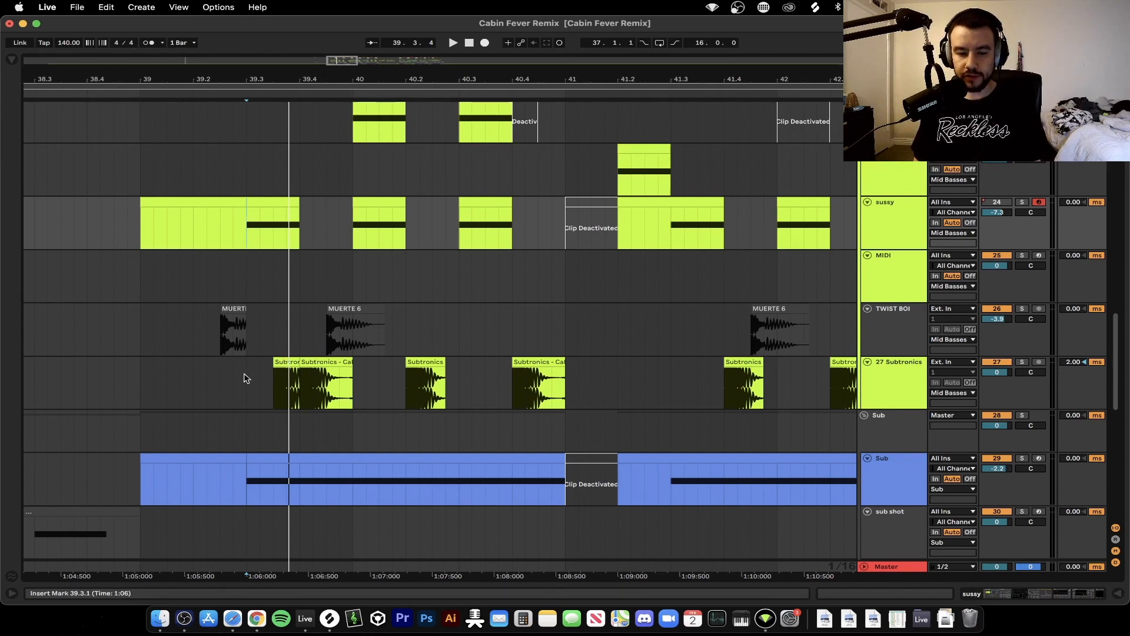
scroll(242, 374, down, 4)
key(space)
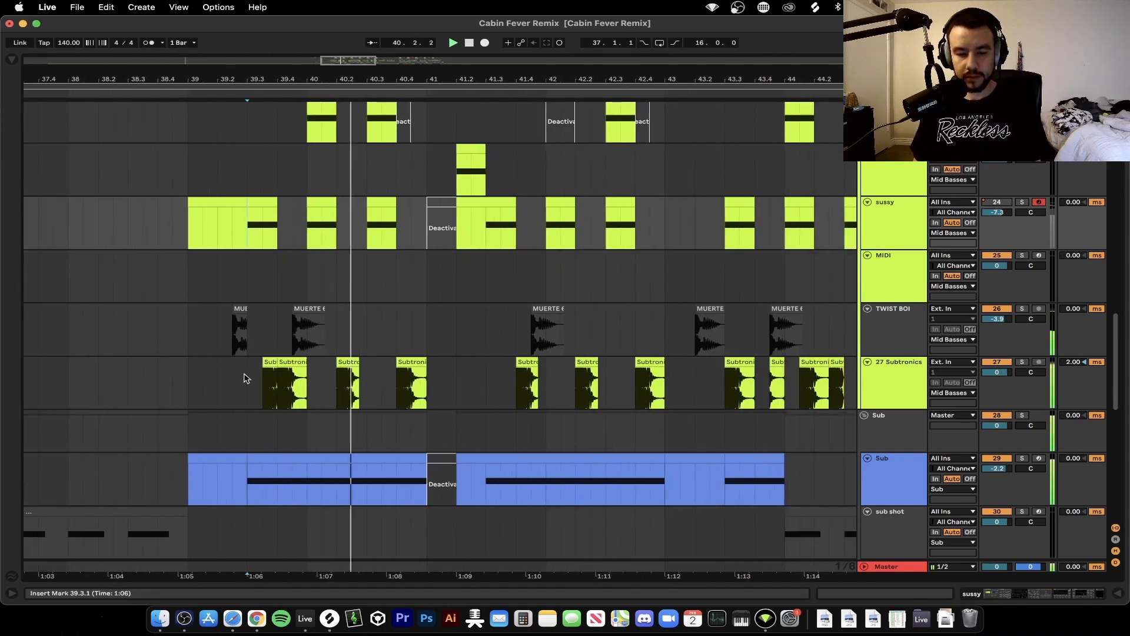
scroll(246, 379, down, 2)
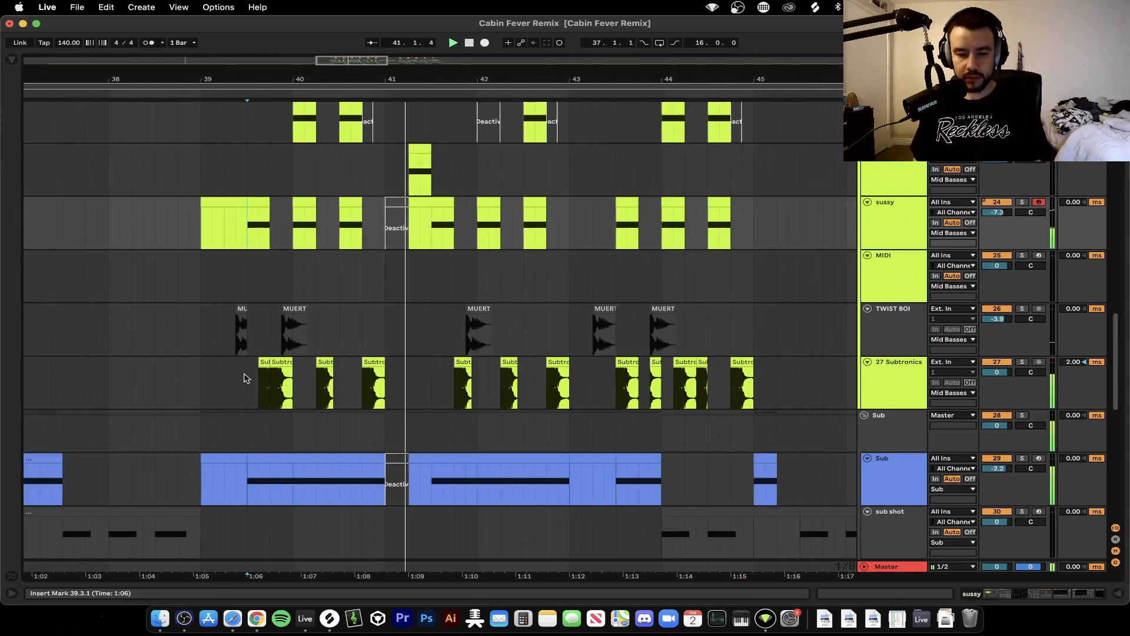
- Audition the MUERTE clips of the TWIST BOI track in solo from just before 39.3
click(225, 332)
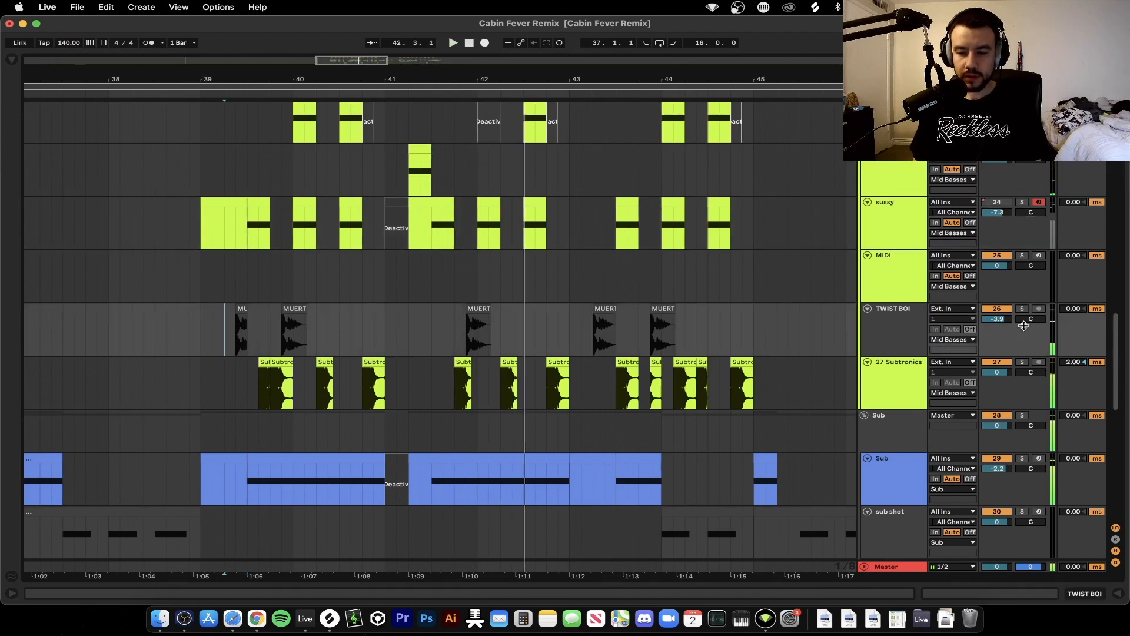
click(1023, 309)
key(space)
key(space)
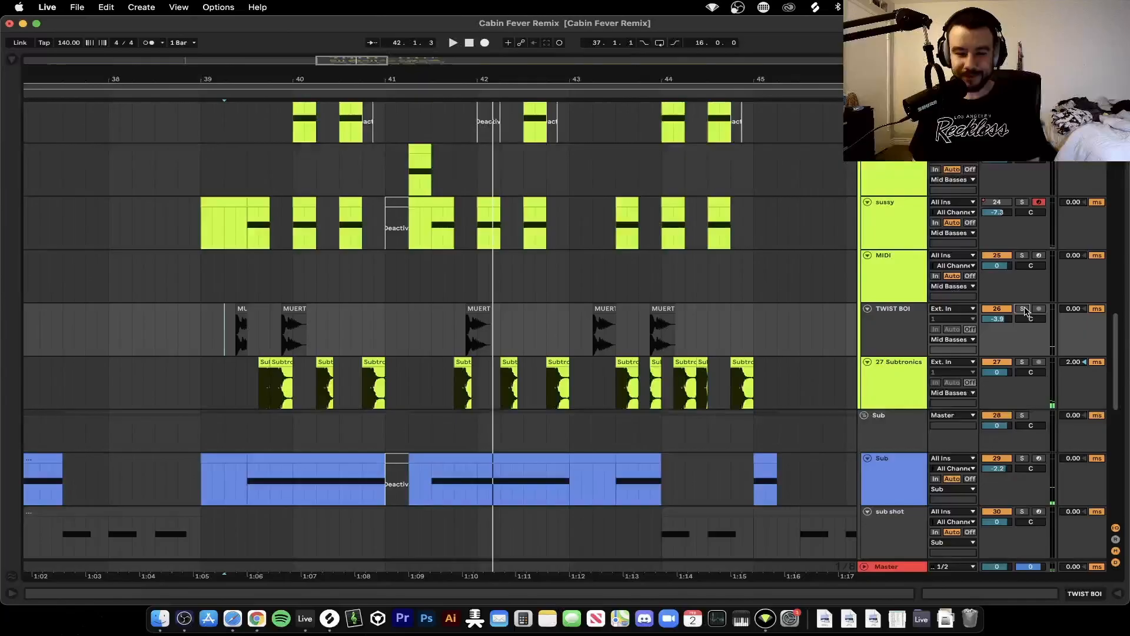
- Play the full mix from 39.1, and solo the first BOGGER track of the lead group to hear it from 39.3
scroll(386, 311, up, 6)
key(space)
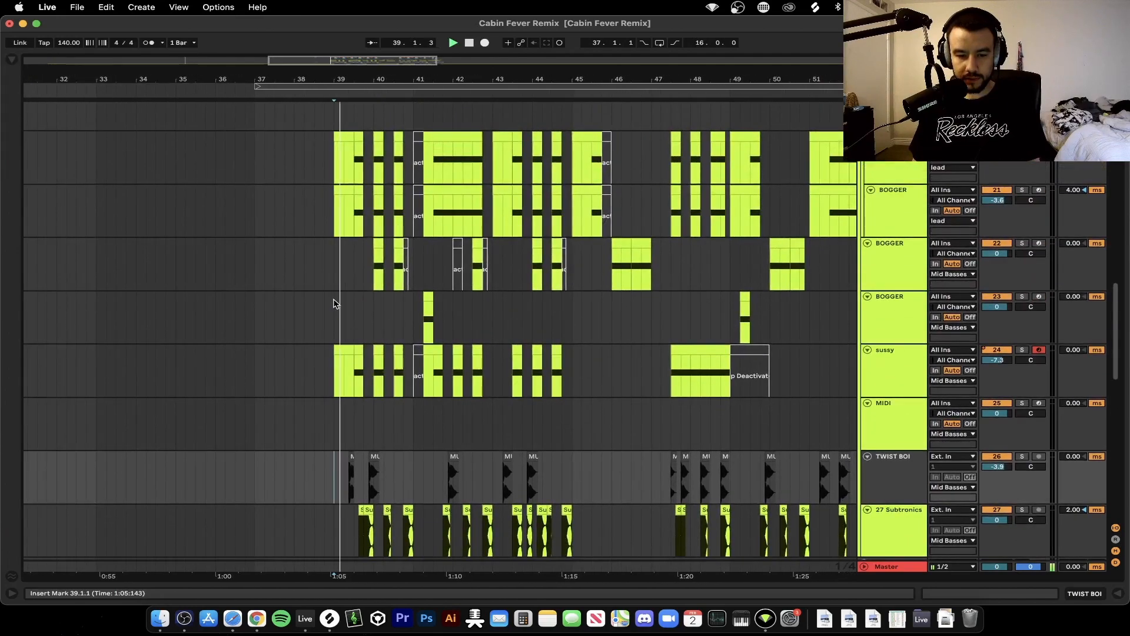
scroll(336, 304, up, 3)
scroll(335, 304, up, 3)
scroll(335, 304, right, 2)
click(1022, 208)
click(305, 251)
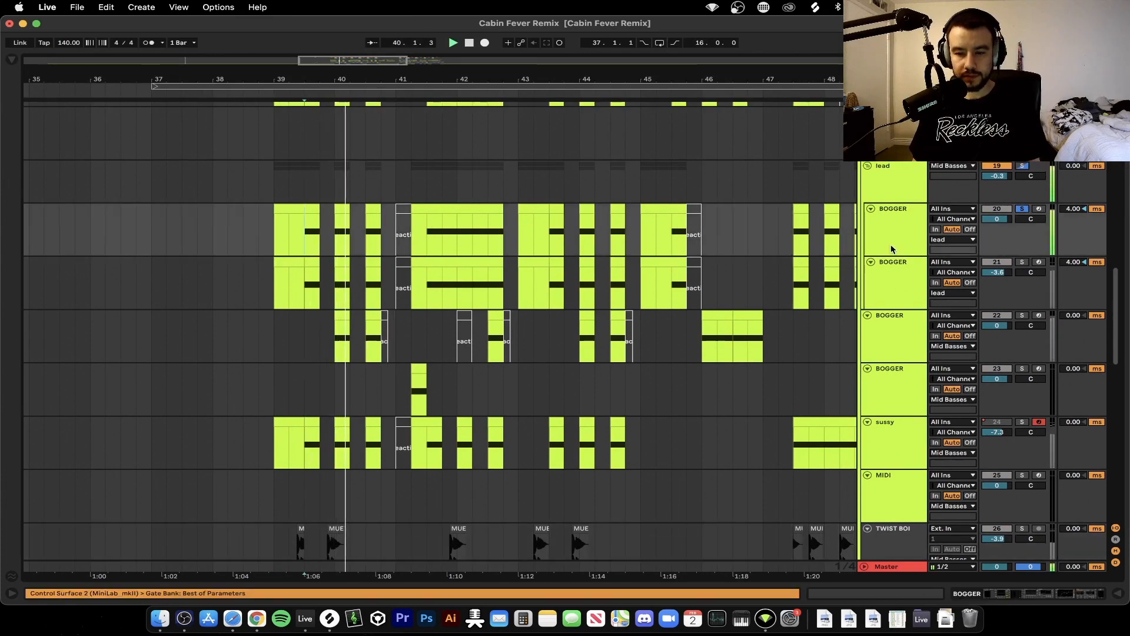
- Inspect the dripYOI3 Serum patch on the first lead BOGGER track and close the plug-in window
double_click(889, 236)
click(59, 471)
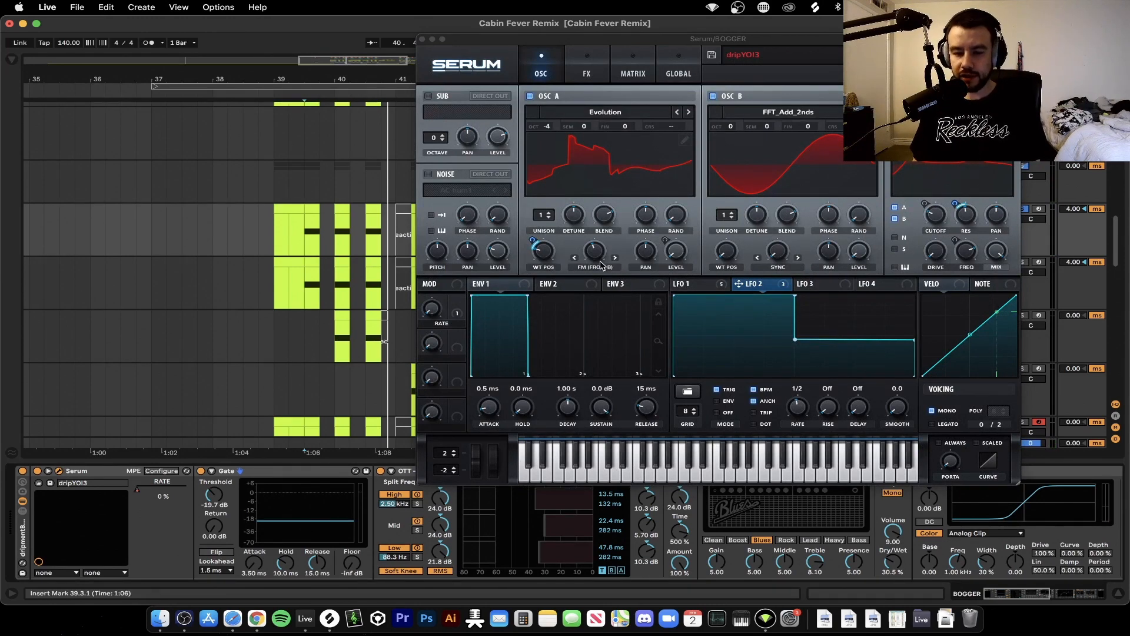
click(422, 39)
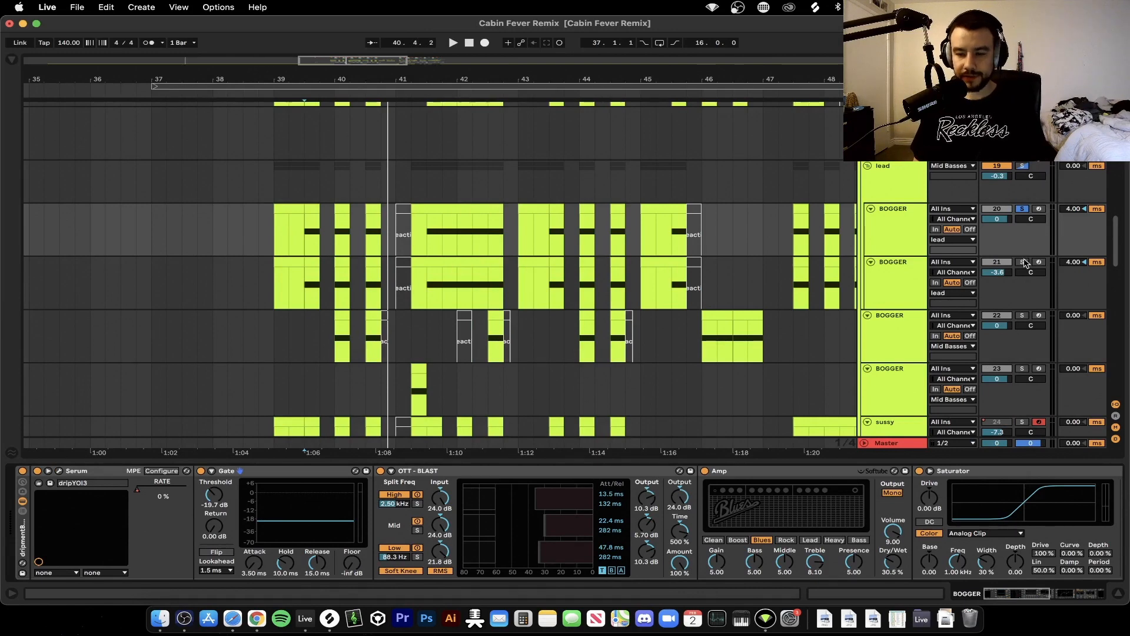
- Inspect the second lead BOGGER track's devices, and play both lead BOGGER tracks soloed together from 39.3
double_click(901, 290)
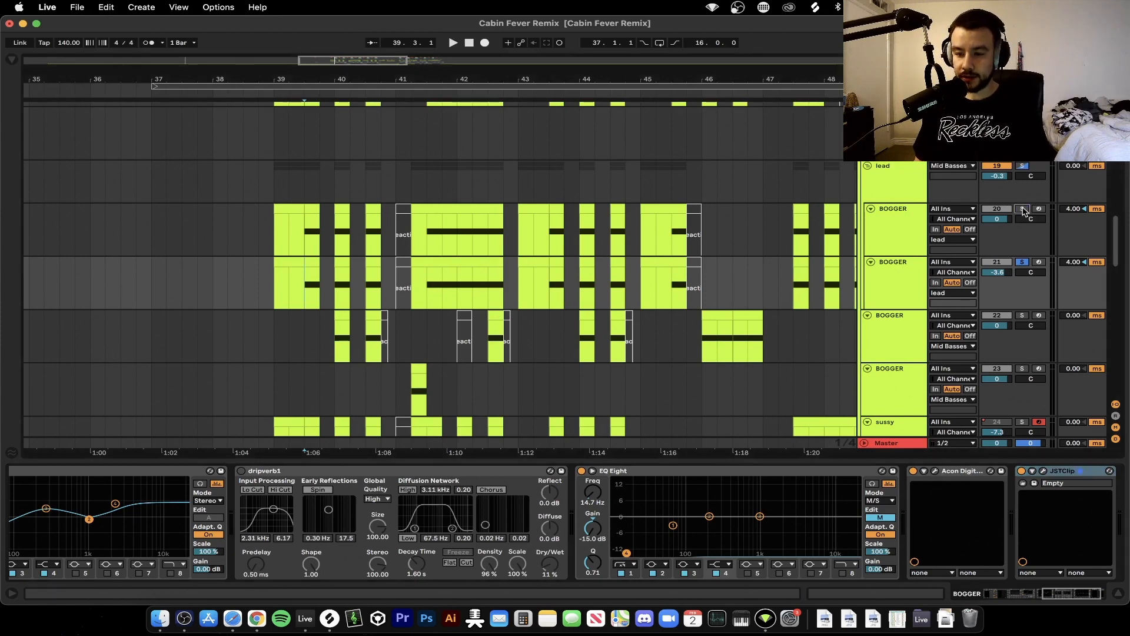
click(307, 244)
key(space)
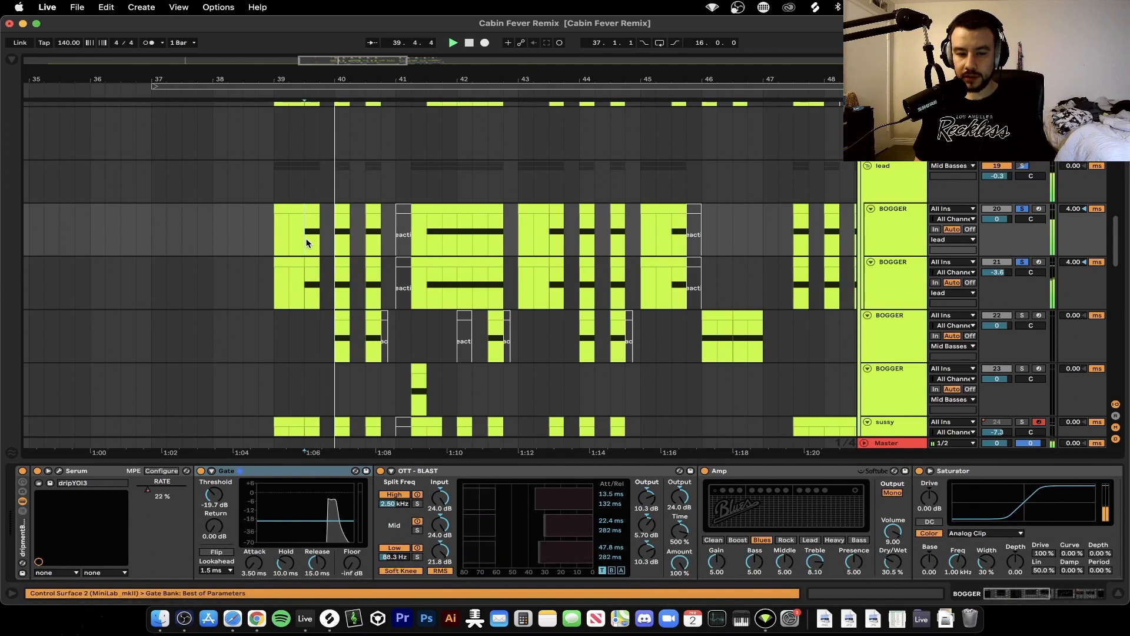
click(1022, 261)
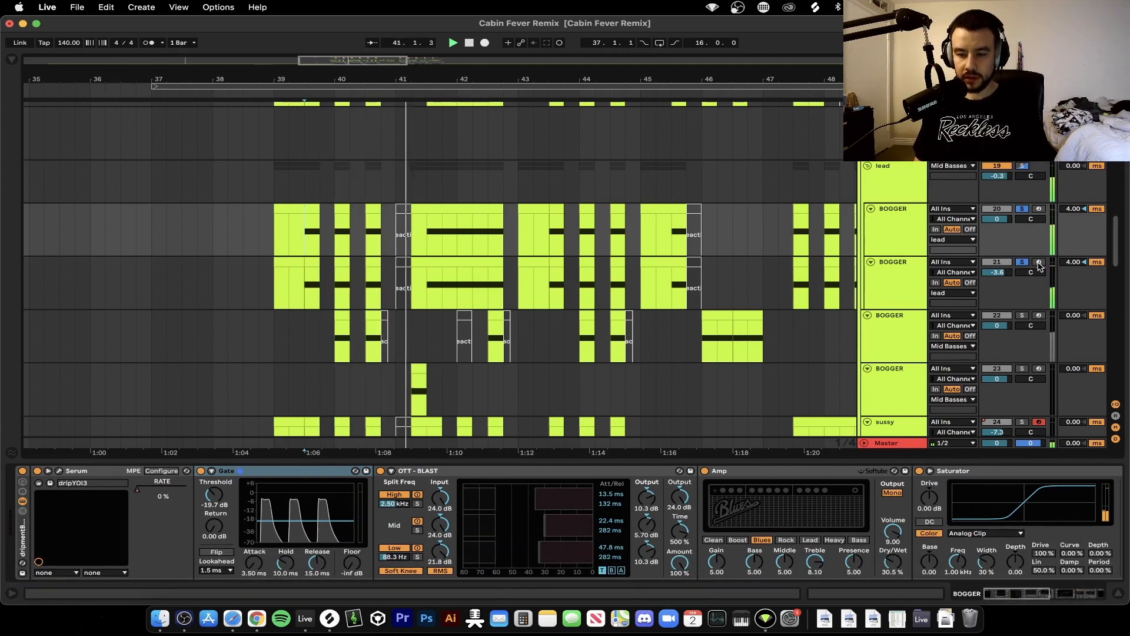
key(space)
- Solo the BOGGER track below the lead group and audition its clips from 40.1 and from 46.1
click(1022, 315)
scroll(353, 330, up, 5)
click(322, 338)
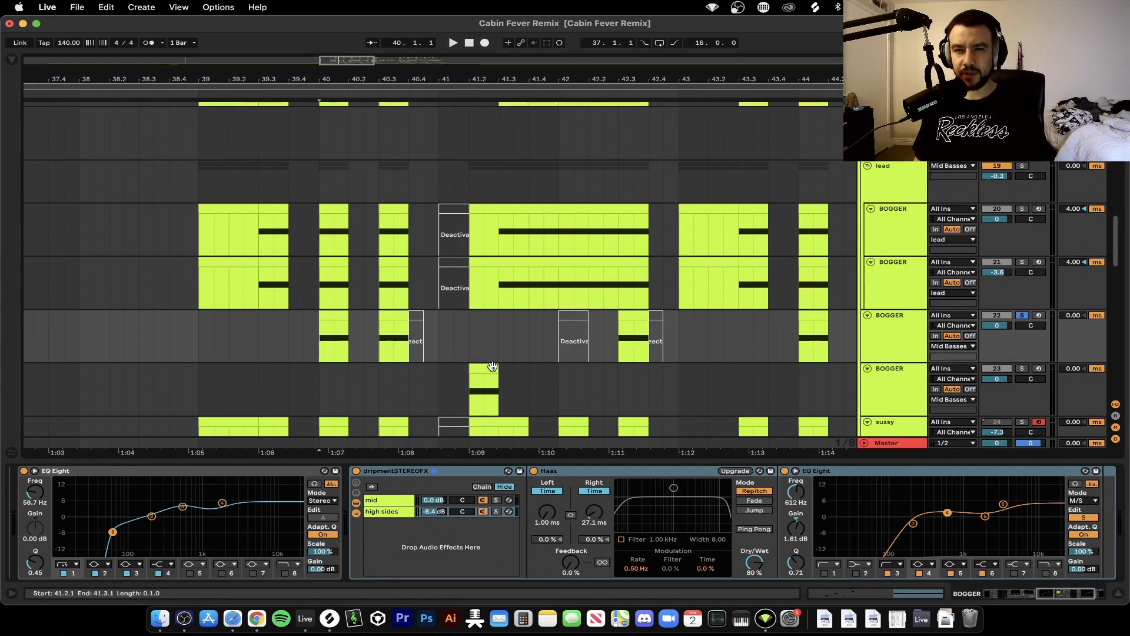
key(space)
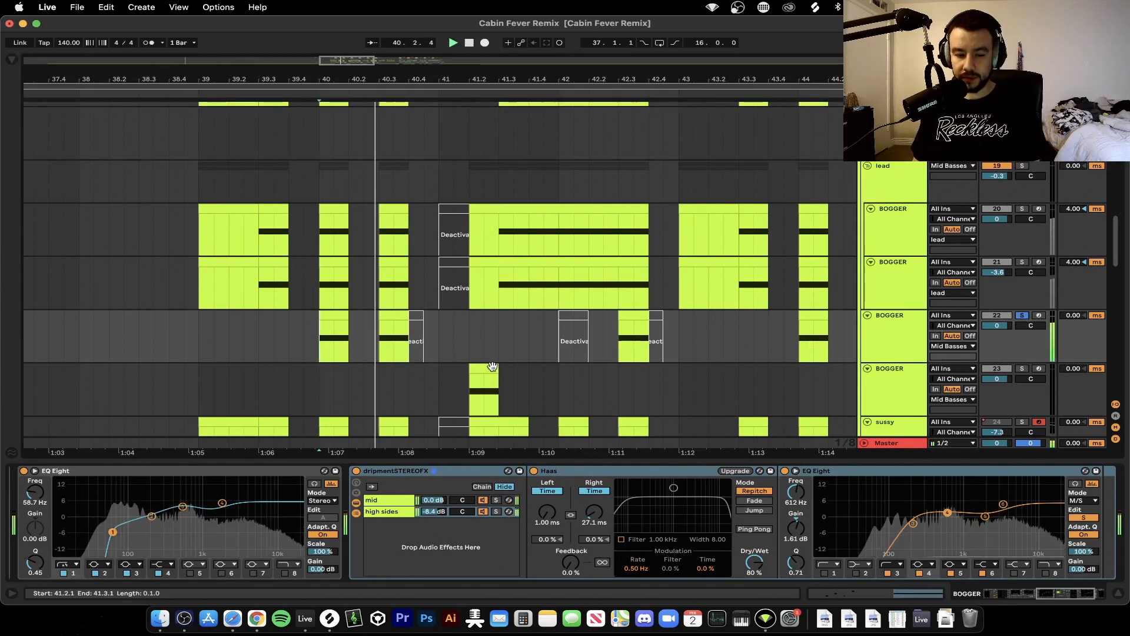
scroll(454, 336, down, 6)
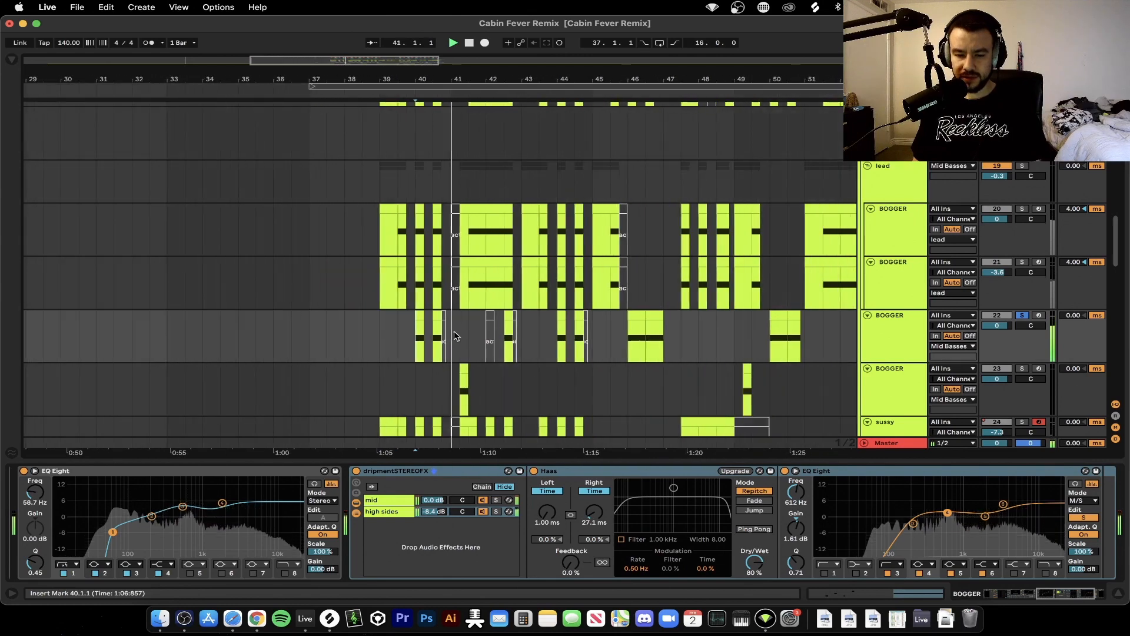
click(628, 336)
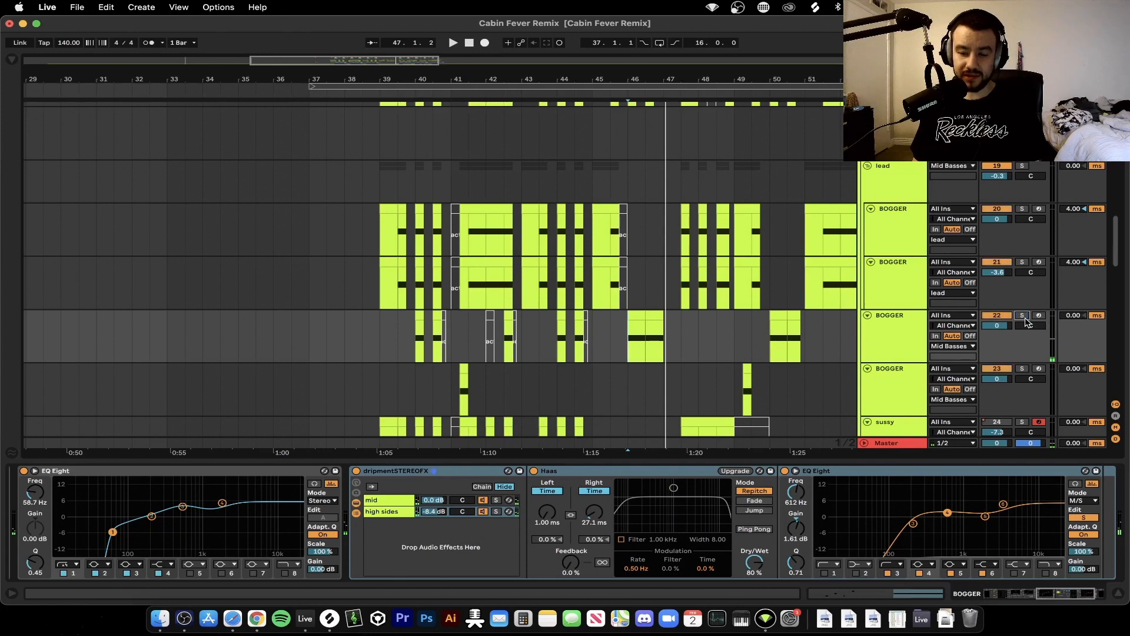
- Play all tracks together from 45.1 to hear the BOGGER fill in the full mix
click(611, 338)
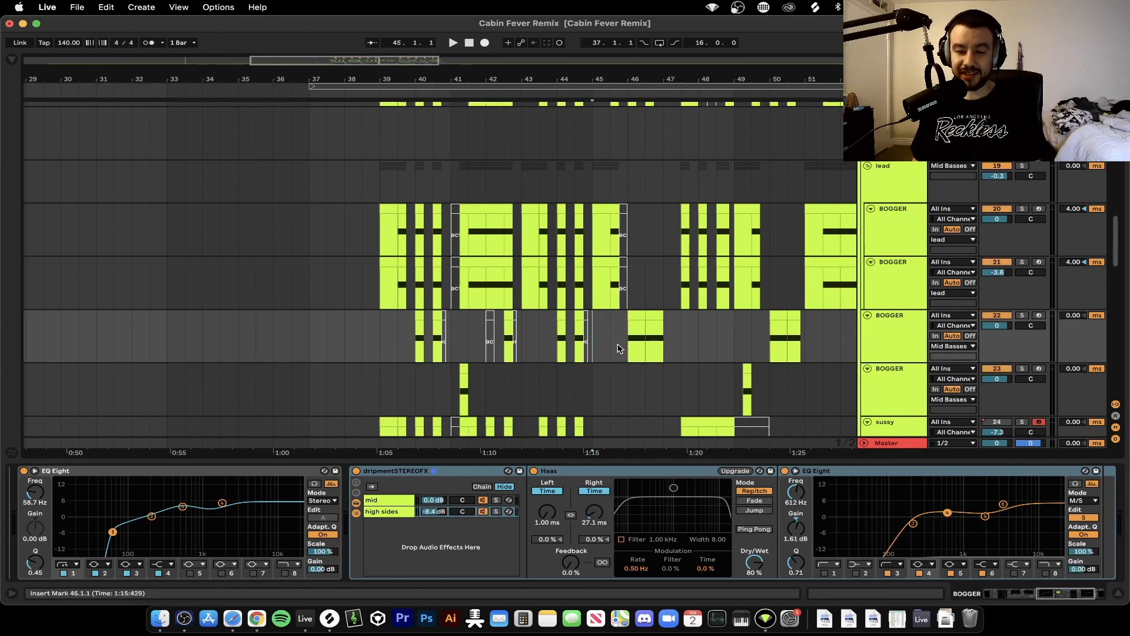
scroll(618, 348, up, 3)
scroll(618, 349, right, 1)
scroll(618, 349, up, 1)
key(space)
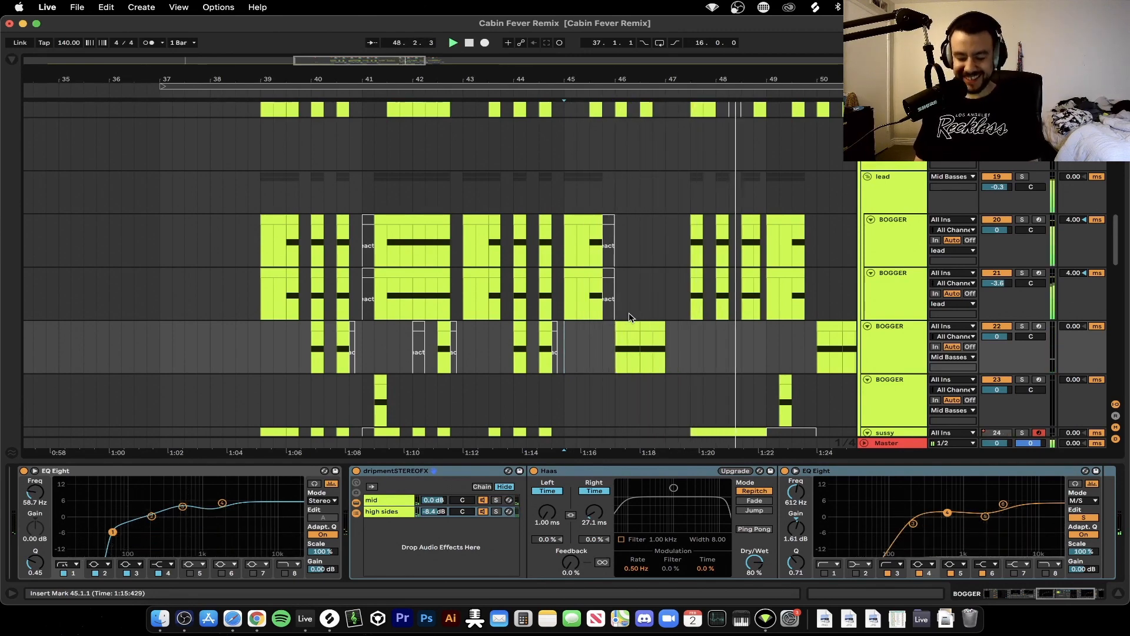
- Stop playback, inspect the lead group's Auto Filter, EQ Eight and JSTClip devices, and hide the device view
key(space)
scroll(442, 211, down, 2)
scroll(442, 211, down, 1)
click(319, 182)
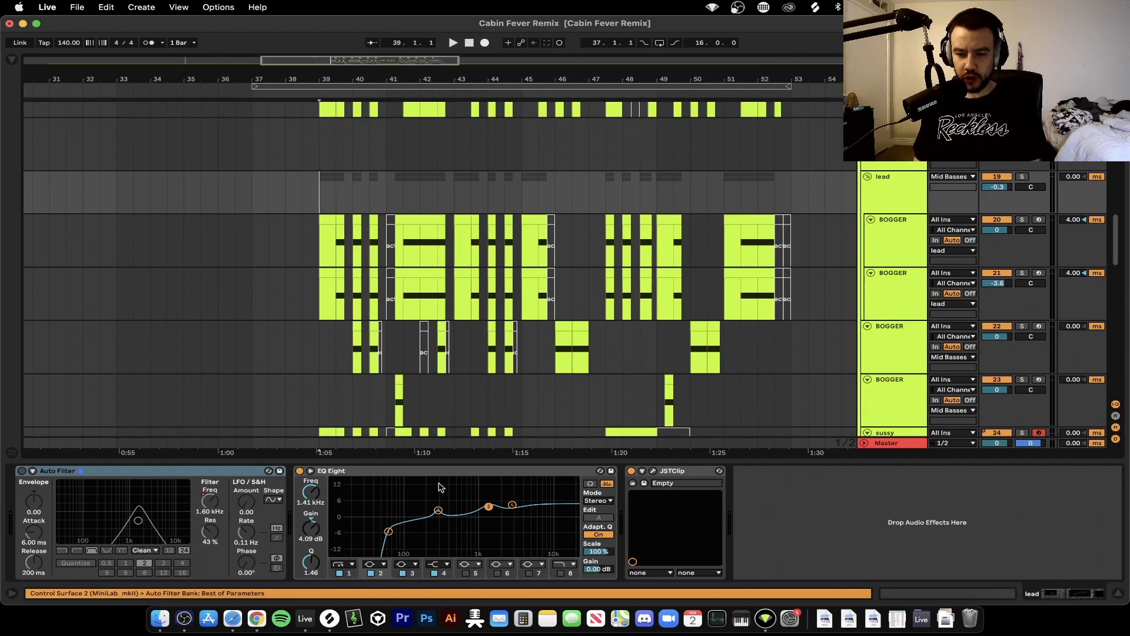
click(397, 460)
- Solo the WIDEBOY track and audition its clips from 39.3
scroll(398, 462, up, 4)
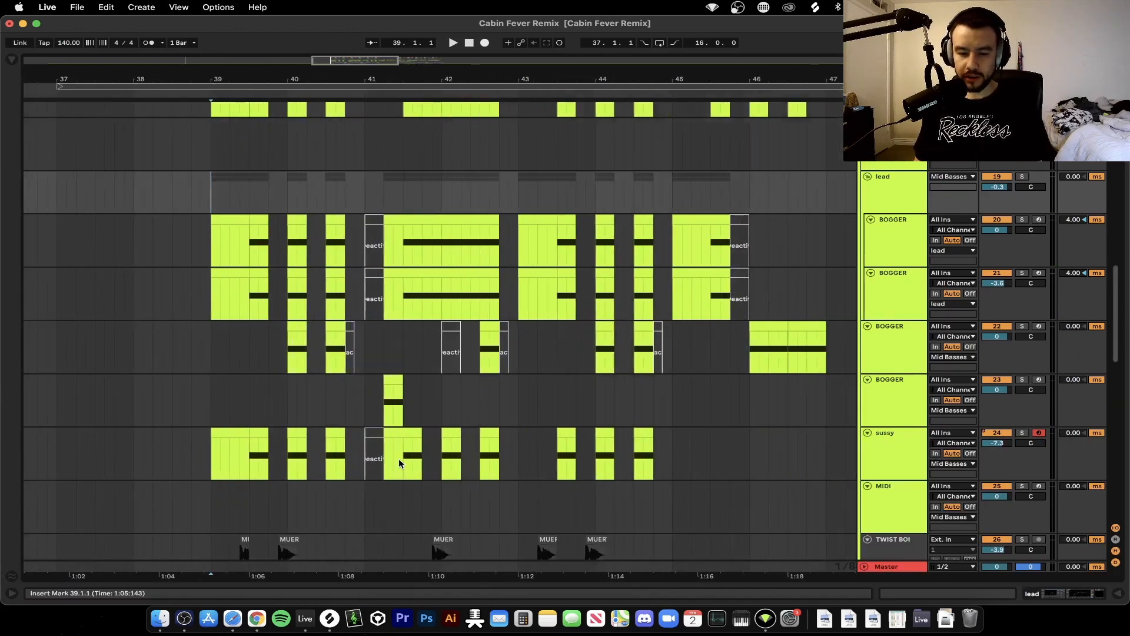
scroll(398, 463, up, 5)
scroll(399, 463, up, 2)
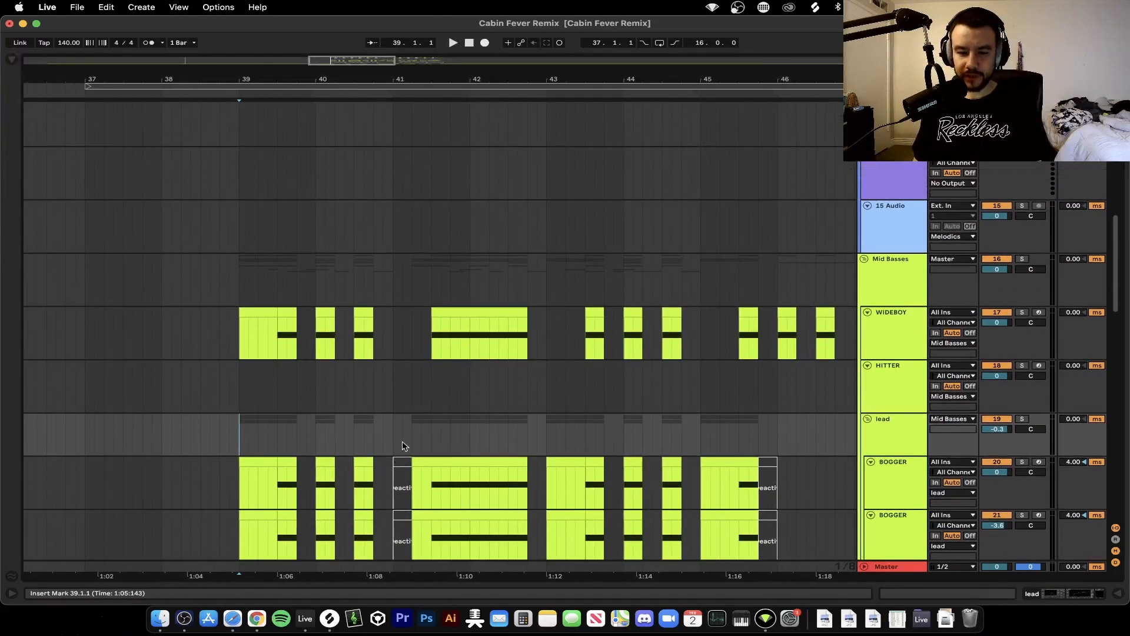
click(277, 338)
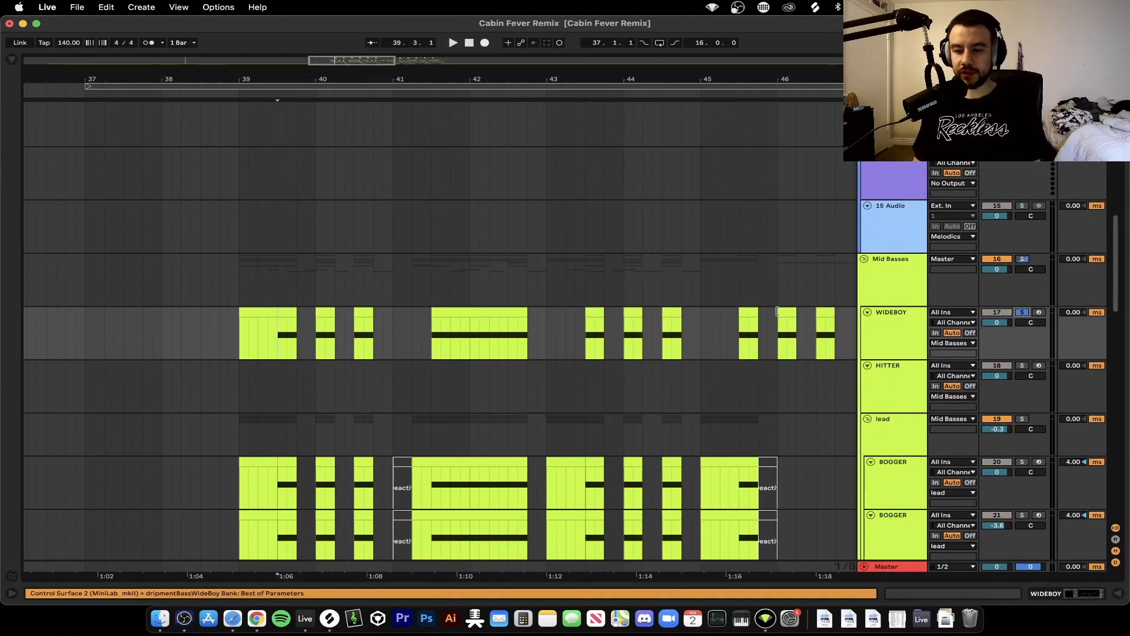
scroll(367, 316, down, 2)
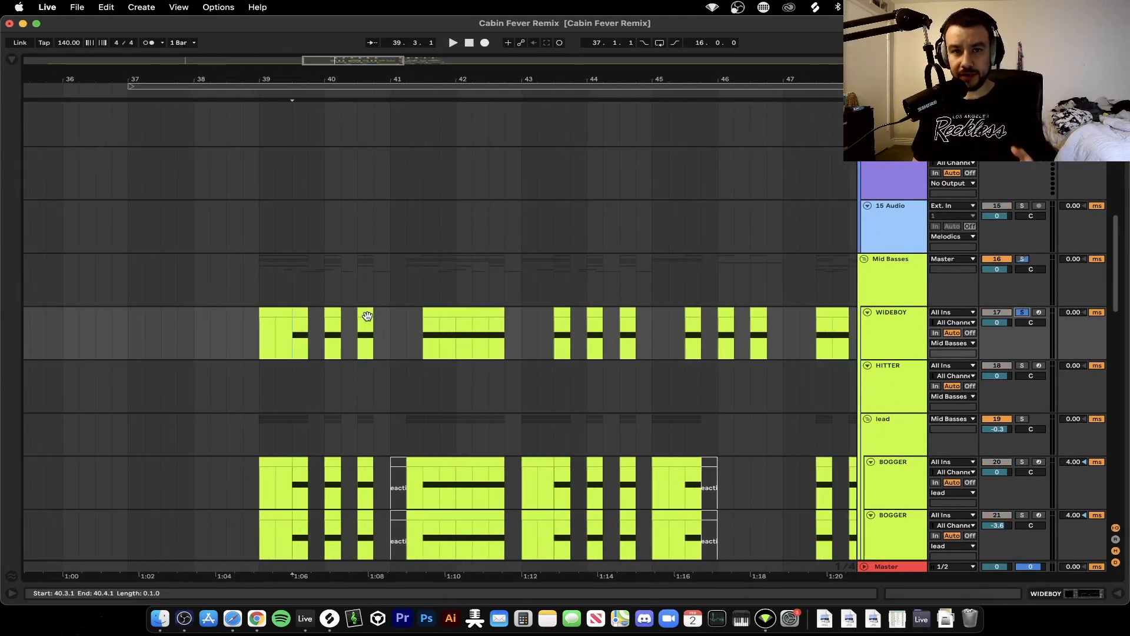
scroll(367, 316, down, 3)
key(space)
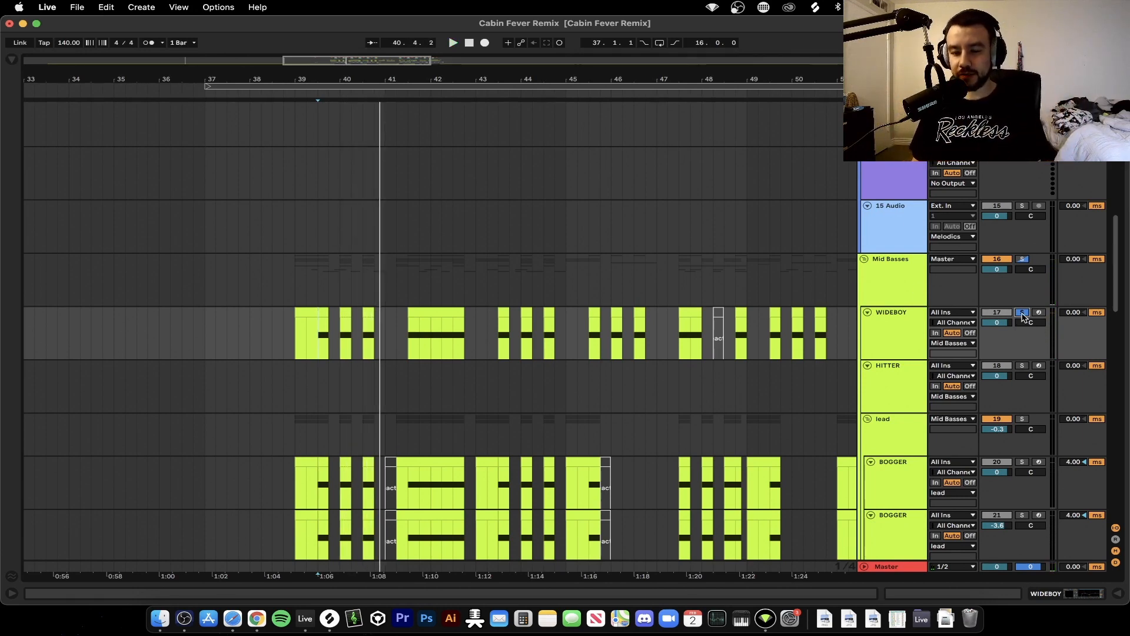
- Play all tracks together from 39.3 to hear WIDEBOY layered with the other mid basses
key(space)
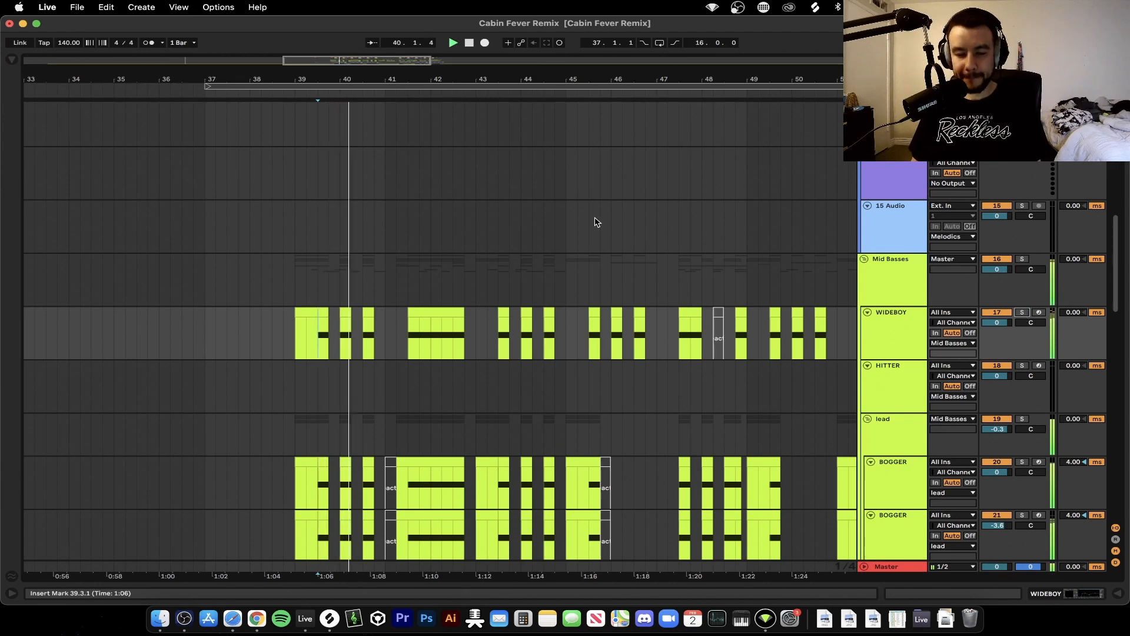
scroll(409, 190, down, 3)
scroll(410, 190, down, 5)
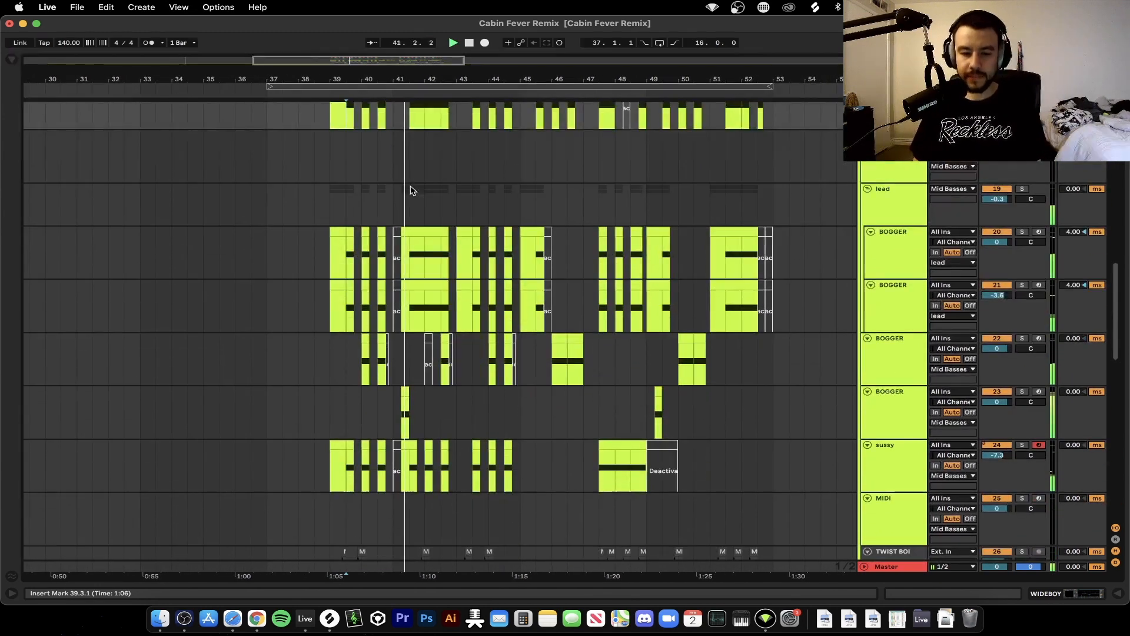
scroll(410, 190, up, 4)
scroll(410, 190, down, 2)
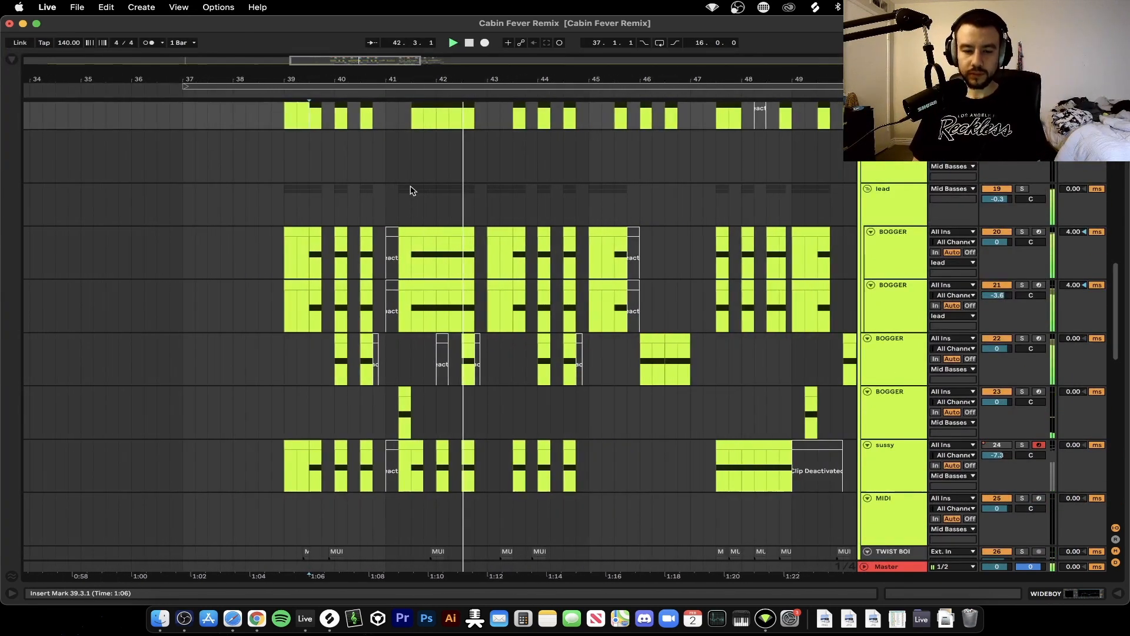
- Solo the first lead BOGGER track and audition it from 41.3
click(412, 256)
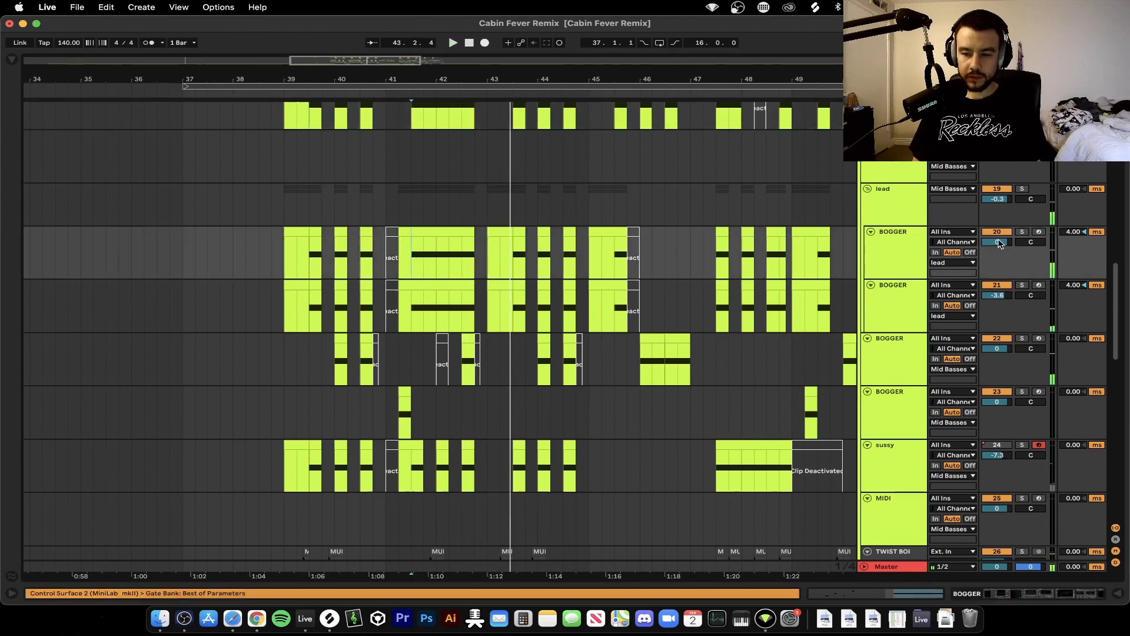
key(space)
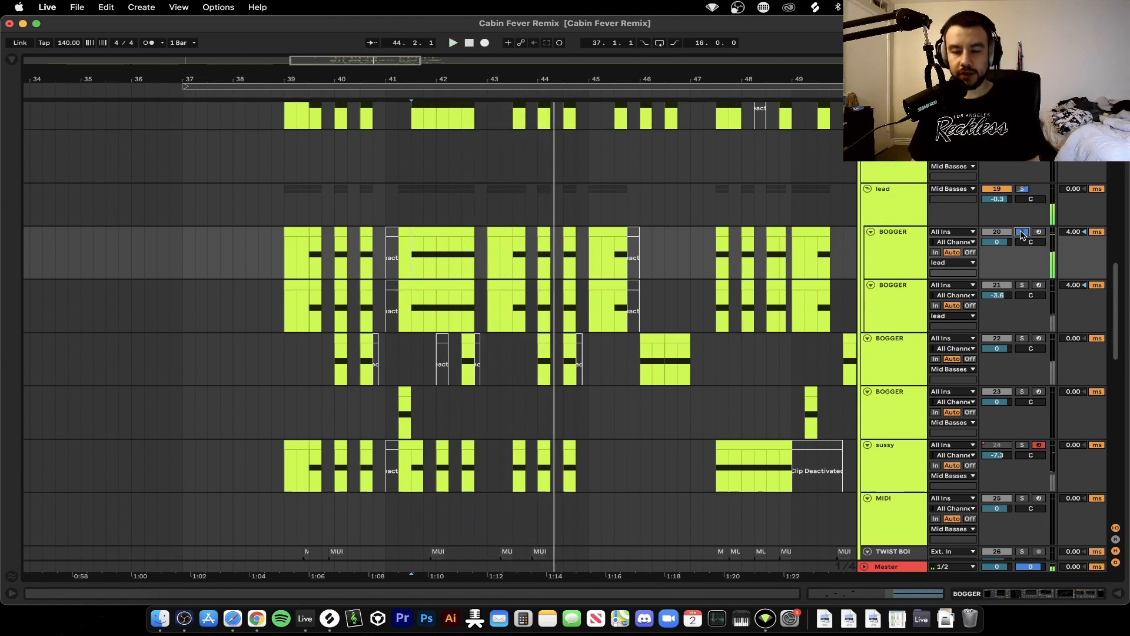
key(space)
key(space)
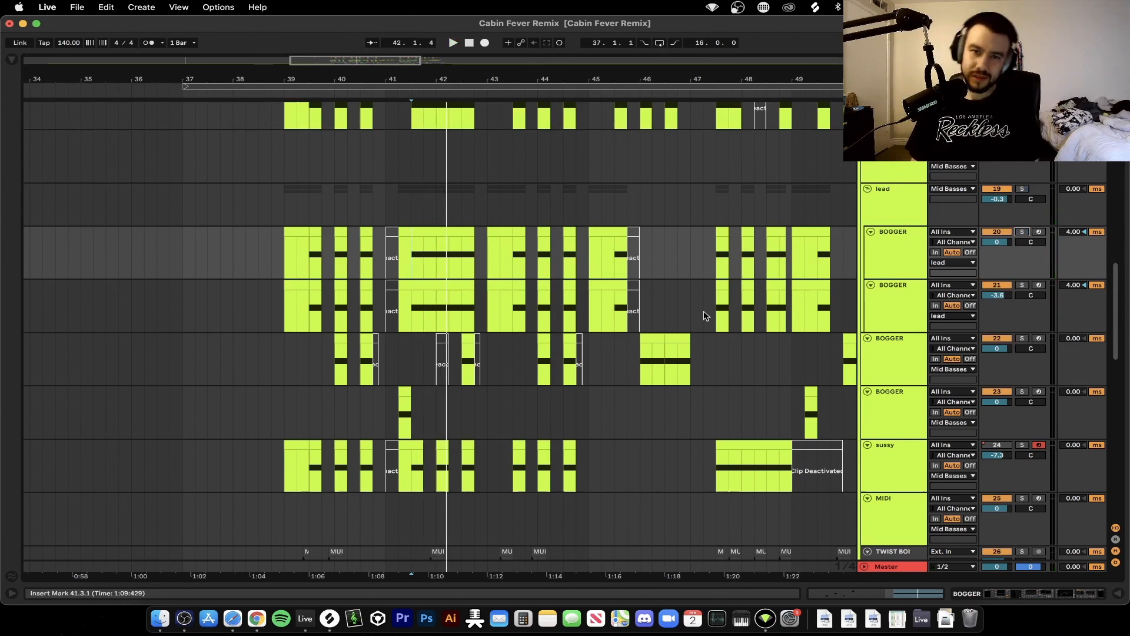
- Play the full mix from 41.3 while looking through the bass, sub, vocal and DROP tracks
key(space)
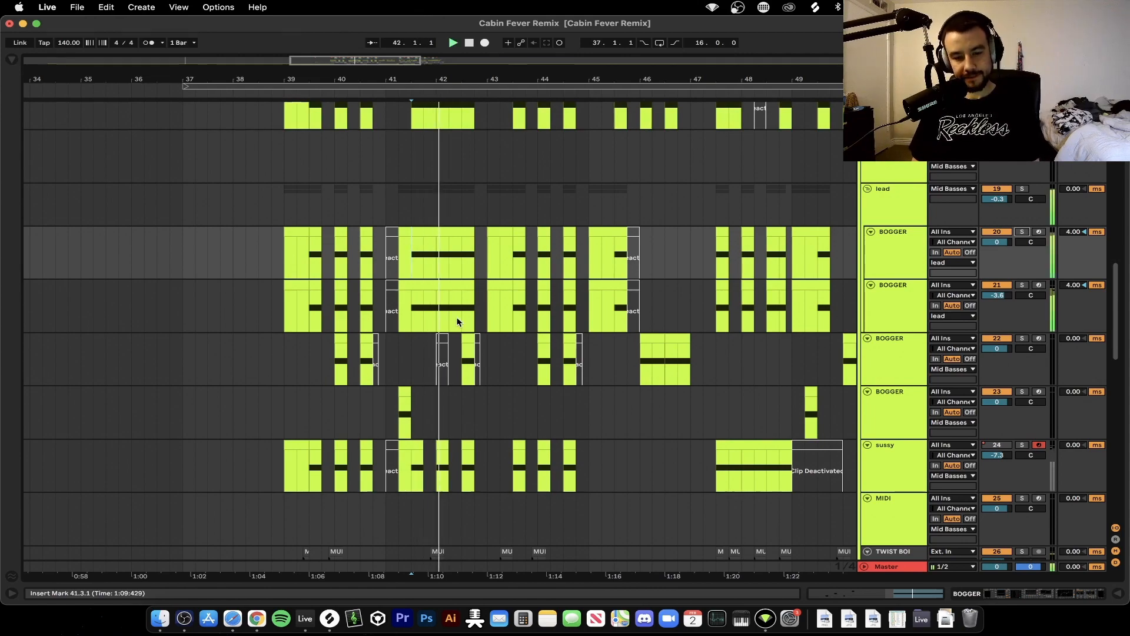
scroll(339, 308, down, 3)
scroll(339, 309, down, 1)
scroll(338, 308, down, 8)
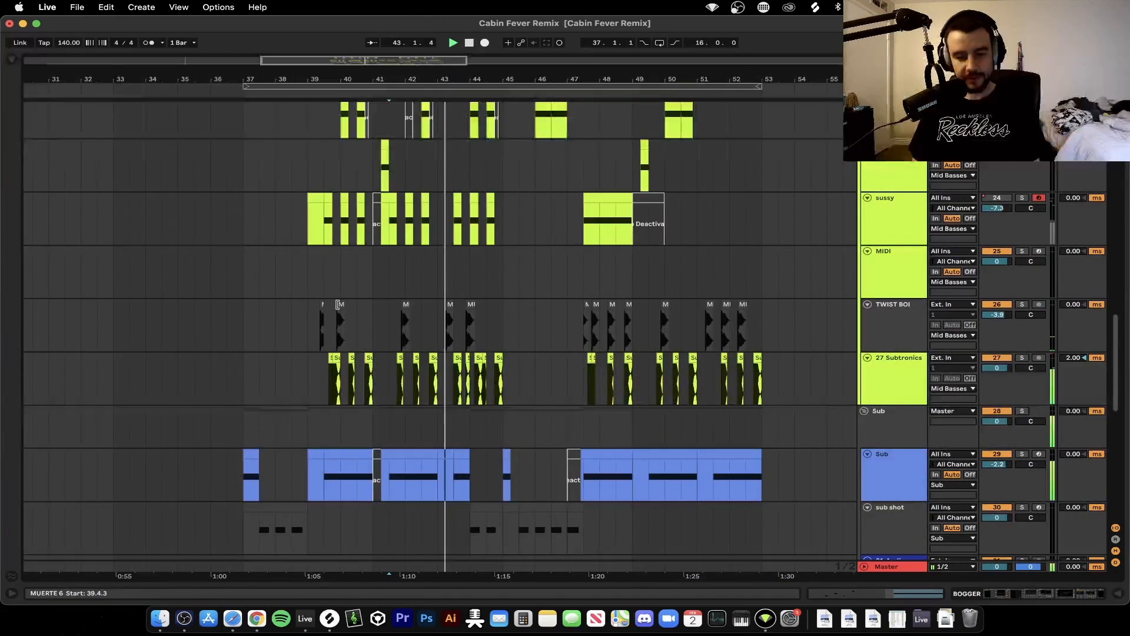
scroll(336, 308, down, 2)
scroll(479, 368, up, 3)
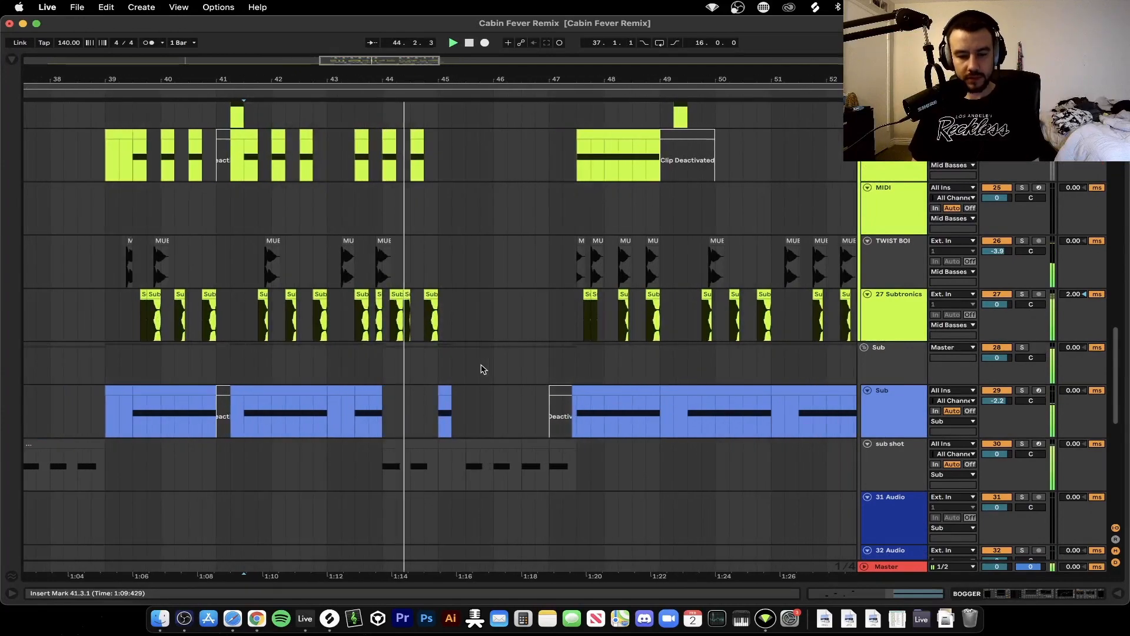
scroll(482, 369, down, 8)
scroll(482, 369, down, 5)
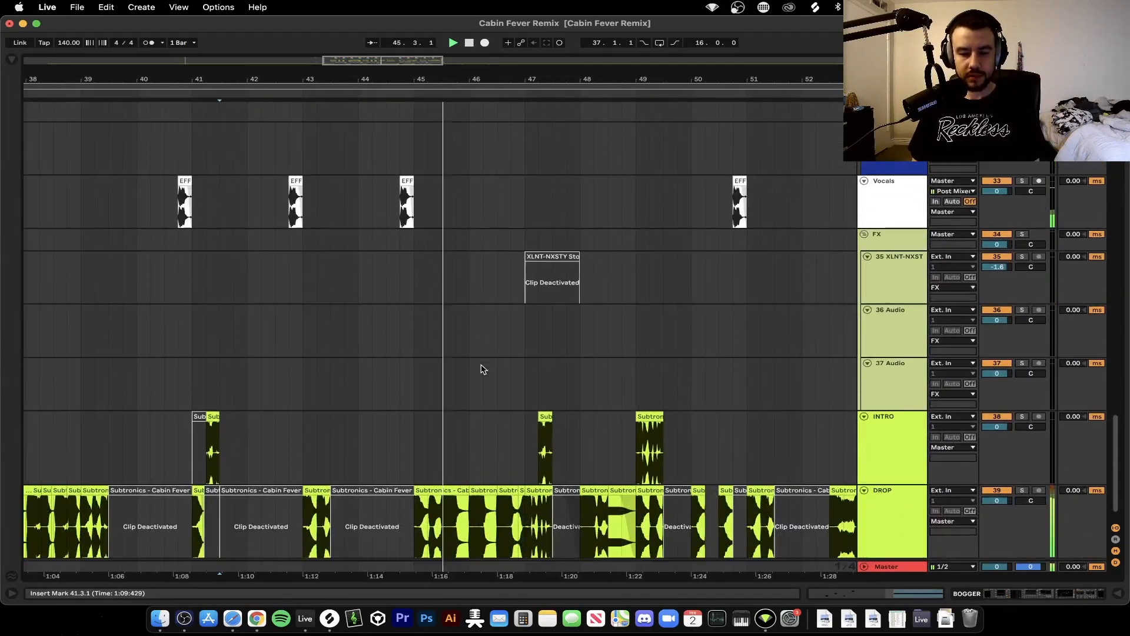
- Solo the DROP track and audition its chopped original audio from 45.1
scroll(480, 382, down, 2)
click(451, 465)
key(space)
click(1025, 466)
key(space)
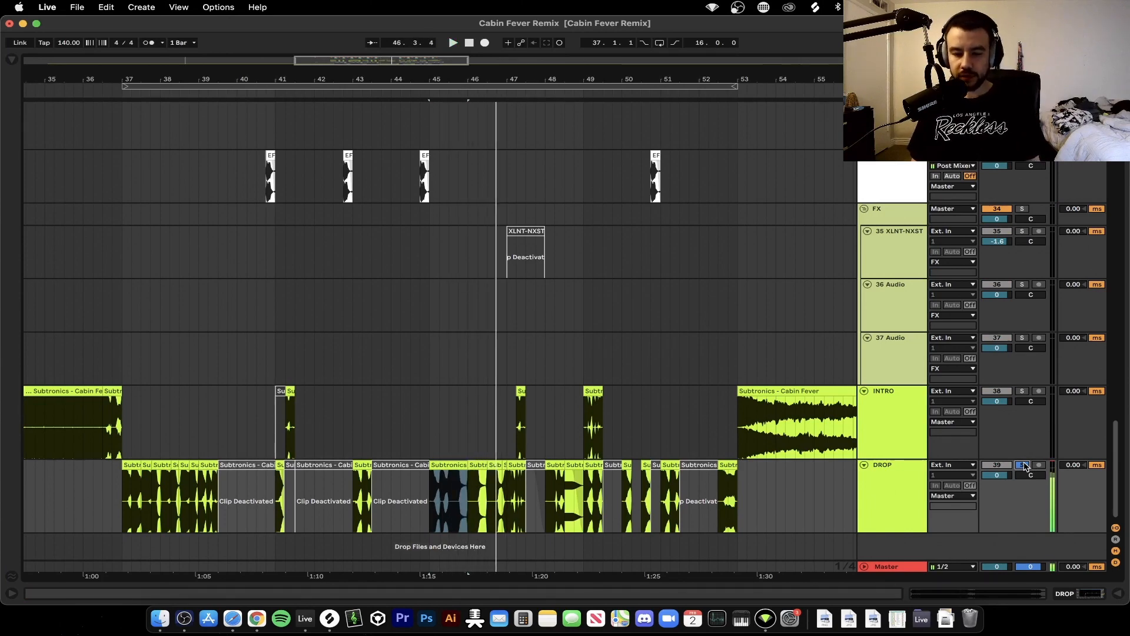
key(space)
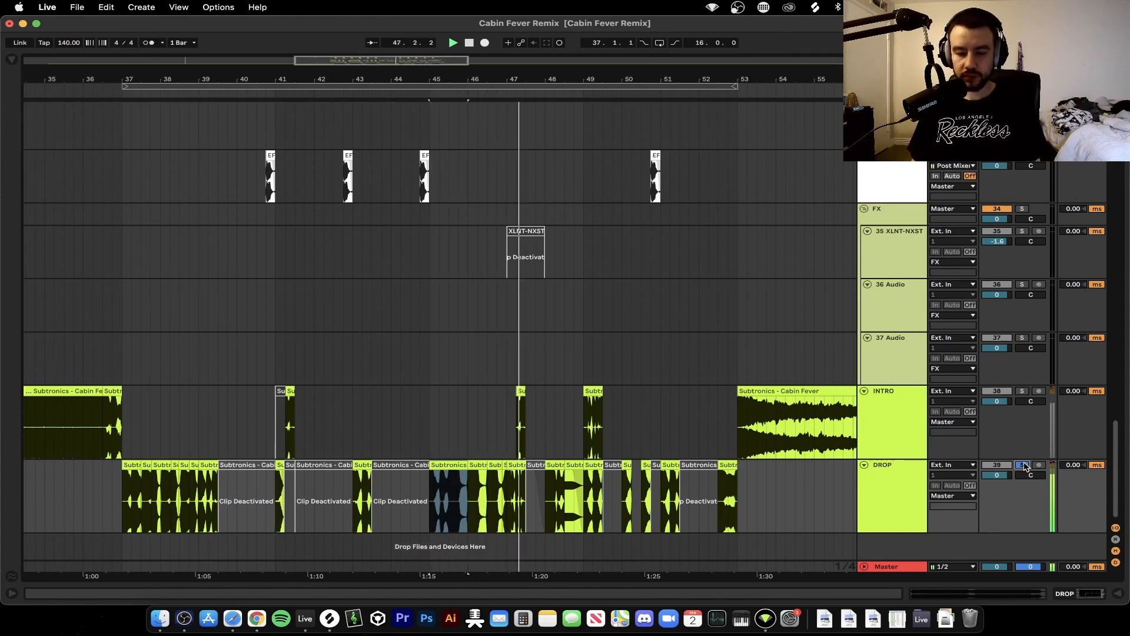
- Examine the INTRO and DROP chops around bar 47 and play the full mix from 47.1 with no track soloed
scroll(548, 486, up, 5)
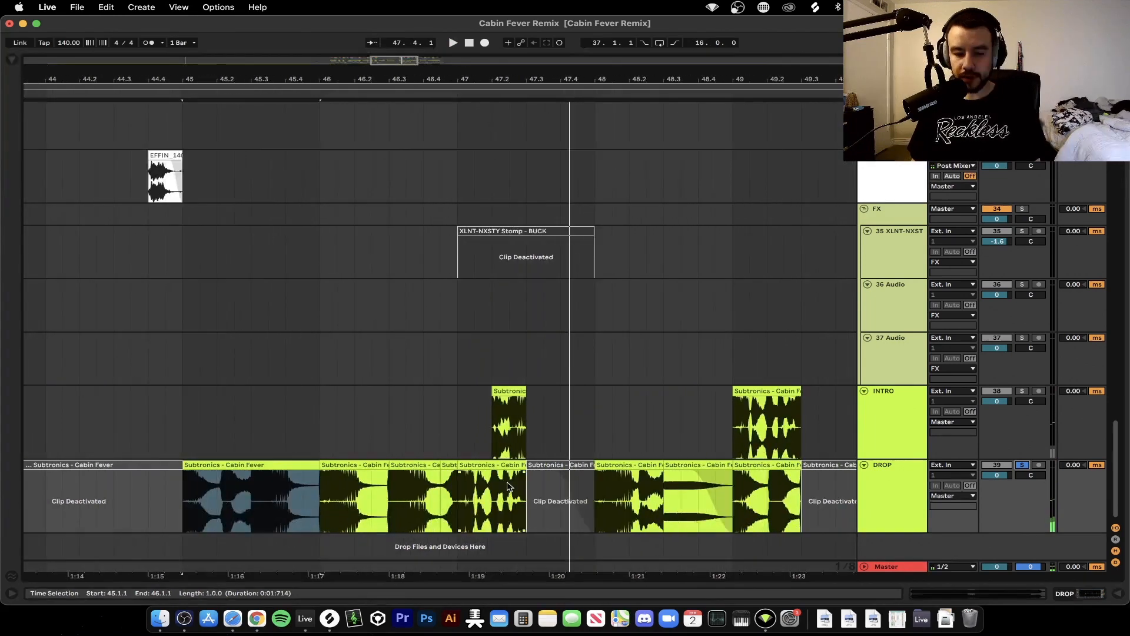
scroll(472, 447, up, 2)
scroll(471, 468, down, 2)
scroll(470, 465, down, 2)
click(460, 444)
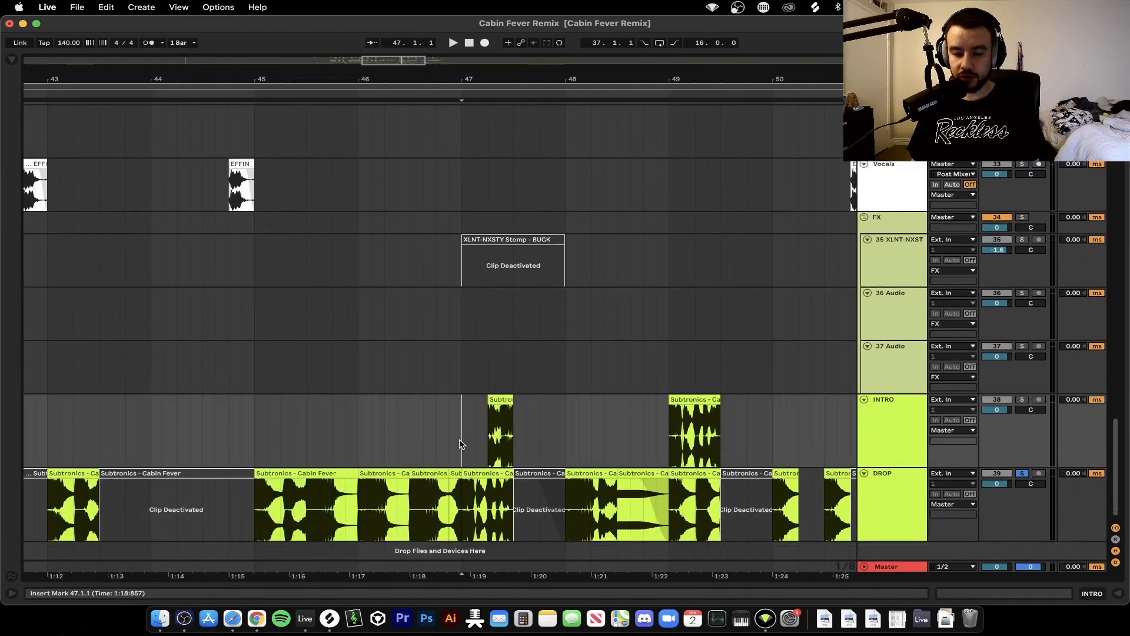
key(space)
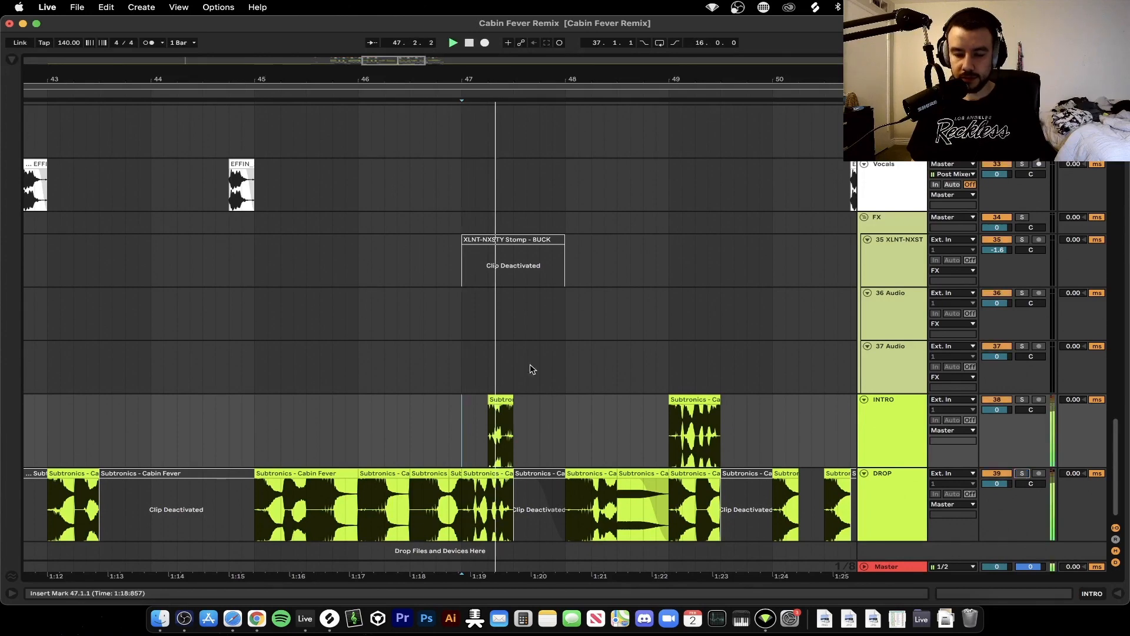
scroll(529, 369, down, 3)
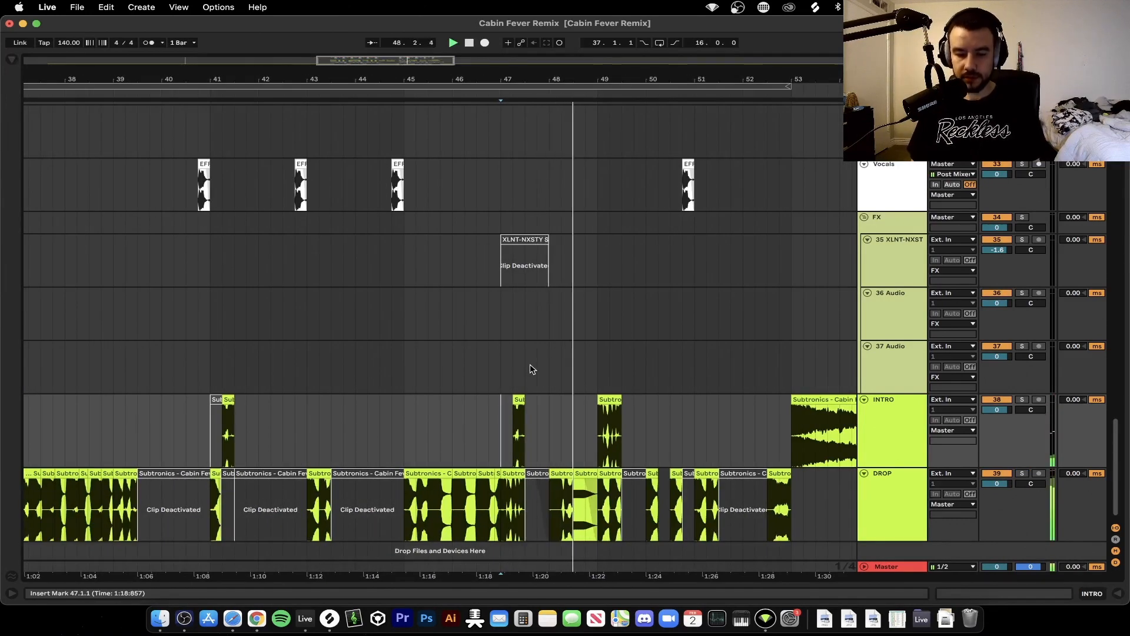
scroll(529, 370, down, 3)
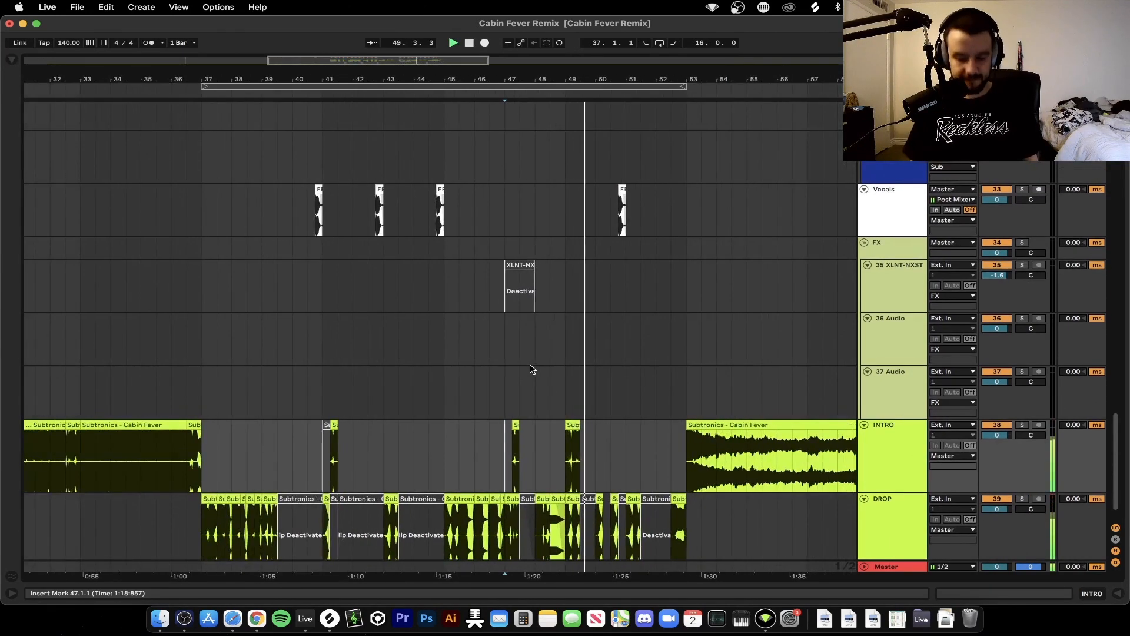
scroll(531, 369, up, 3)
scroll(532, 369, up, 10)
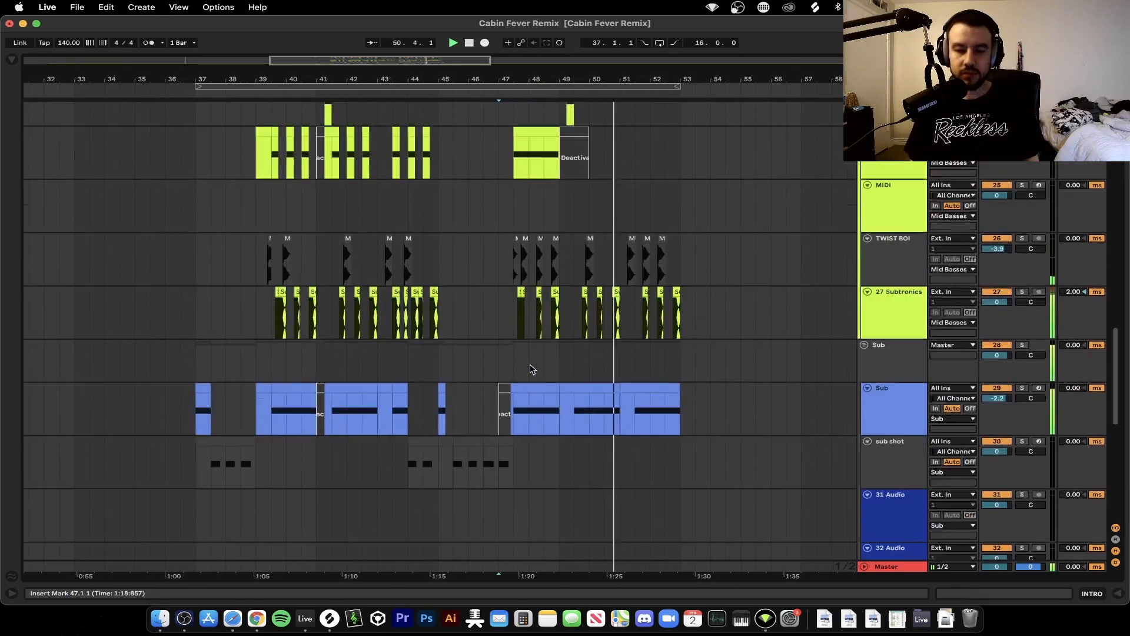
- Fade the Master track's volume down to -inf as the drop ends and stop playback
scroll(532, 369, down, 2)
scroll(532, 370, up, 6)
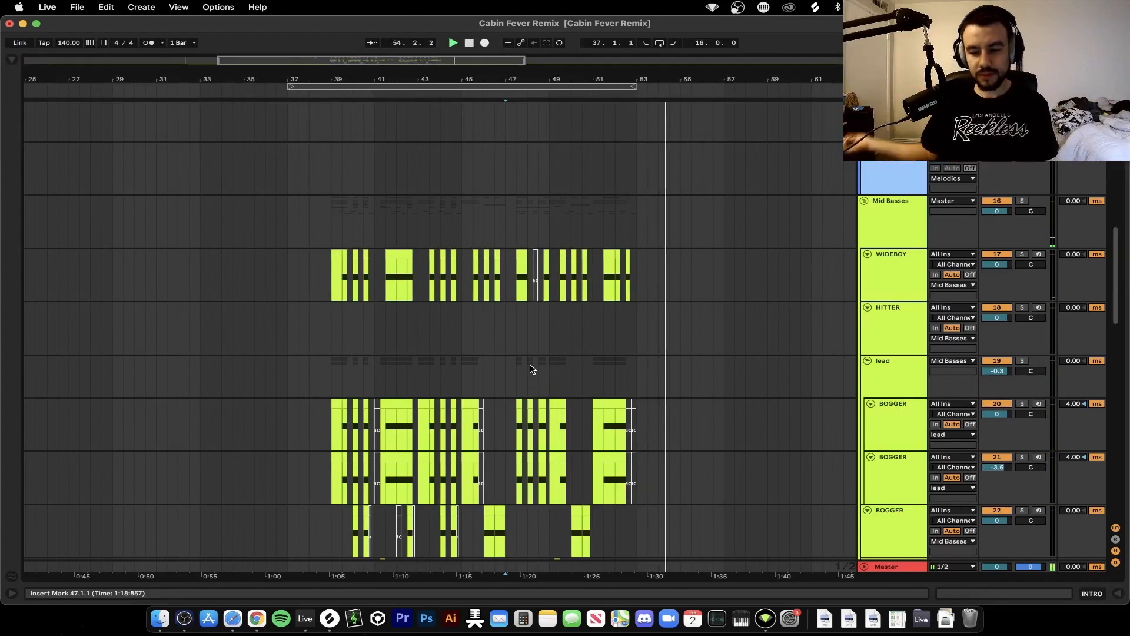
drag(991, 567, 992, 601)
key(space)
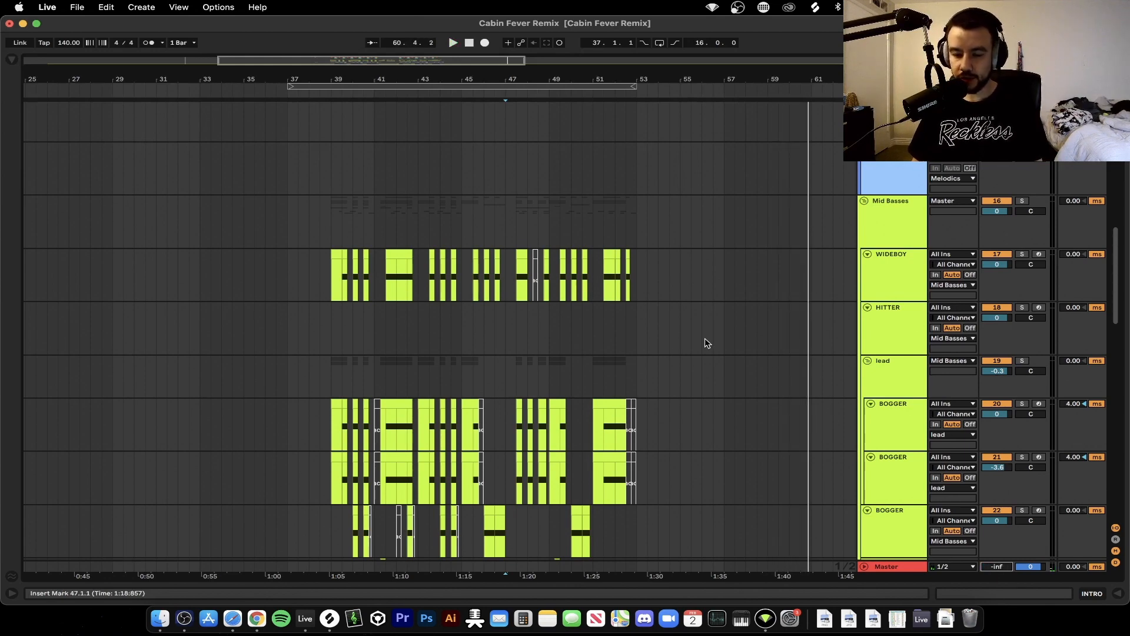